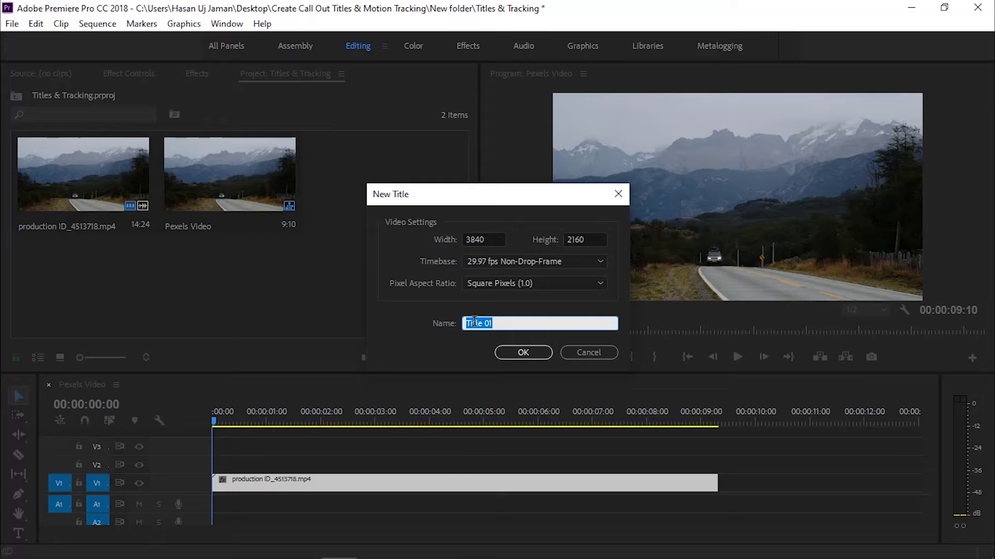
# - Create a 3840 × 2160 title named Title 01 and enlarge the title designer window
pyautogui.click(523, 352)
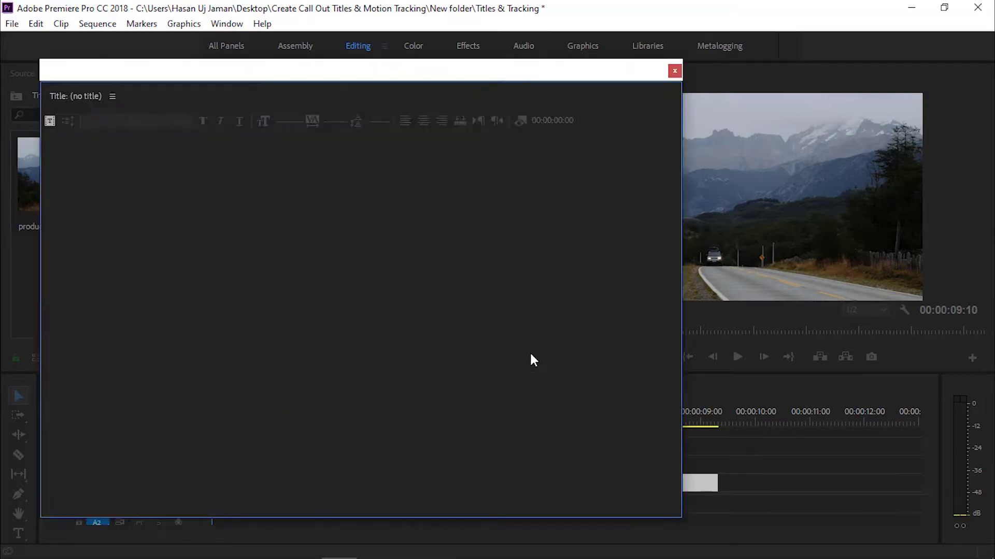
pyautogui.moveTo(542, 78); pyautogui.dragTo(537, 43)
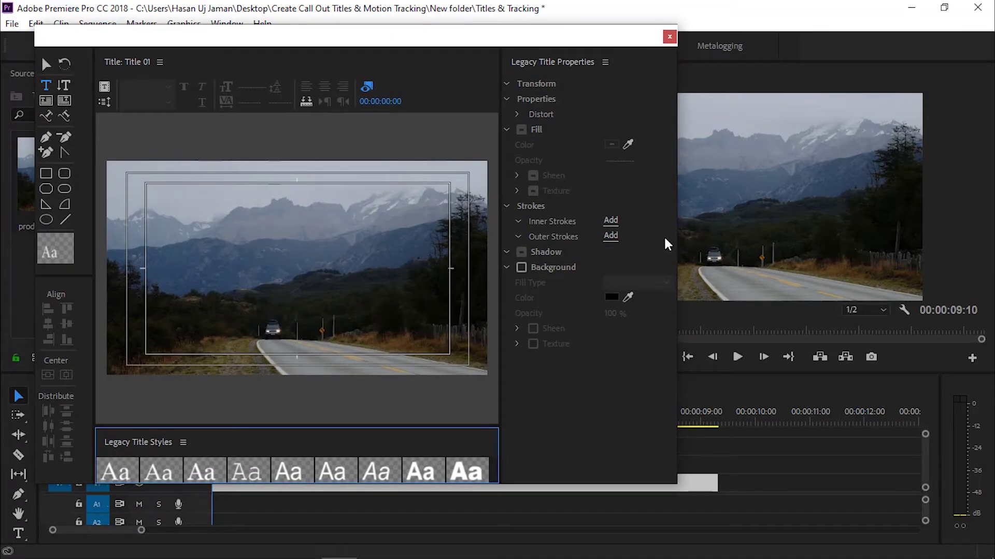
pyautogui.moveTo(678, 245); pyautogui.dragTo(901, 249)
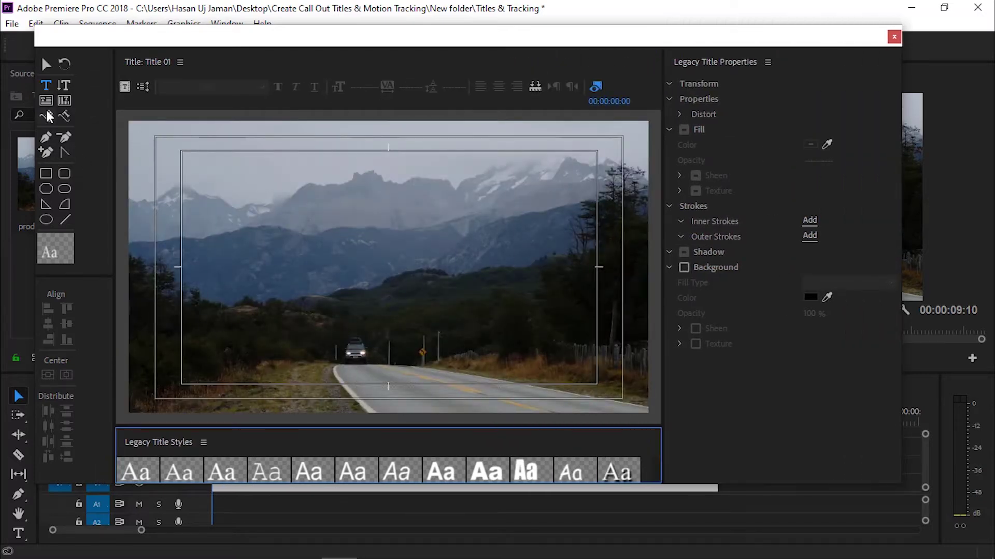
# - Draw a rectangle about 1234 × 249 in the frame's upper-right area and add the text "CALL OUT TITLES" below it
pyautogui.click(46, 173)
pyautogui.moveTo(419, 165); pyautogui.dragTo(582, 194)
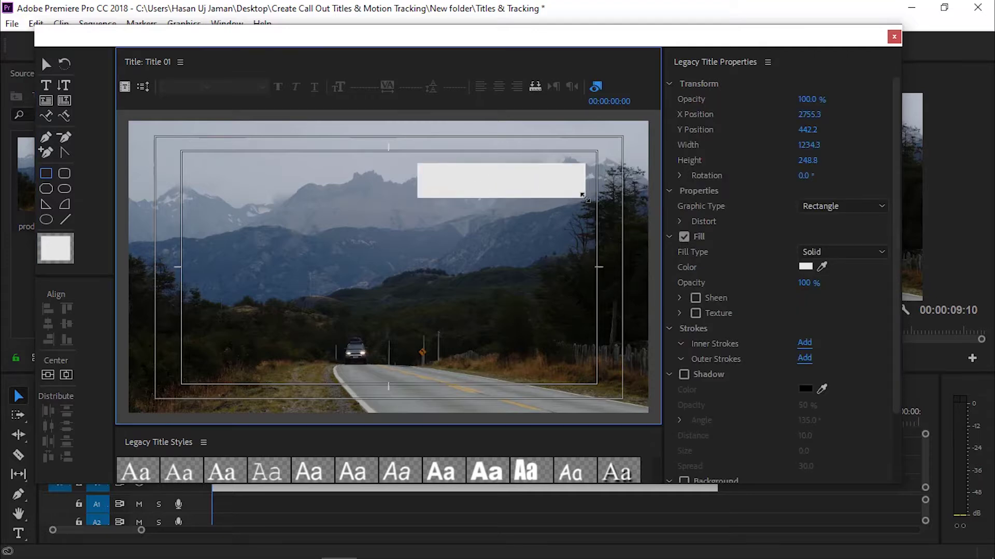
pyautogui.click(47, 86)
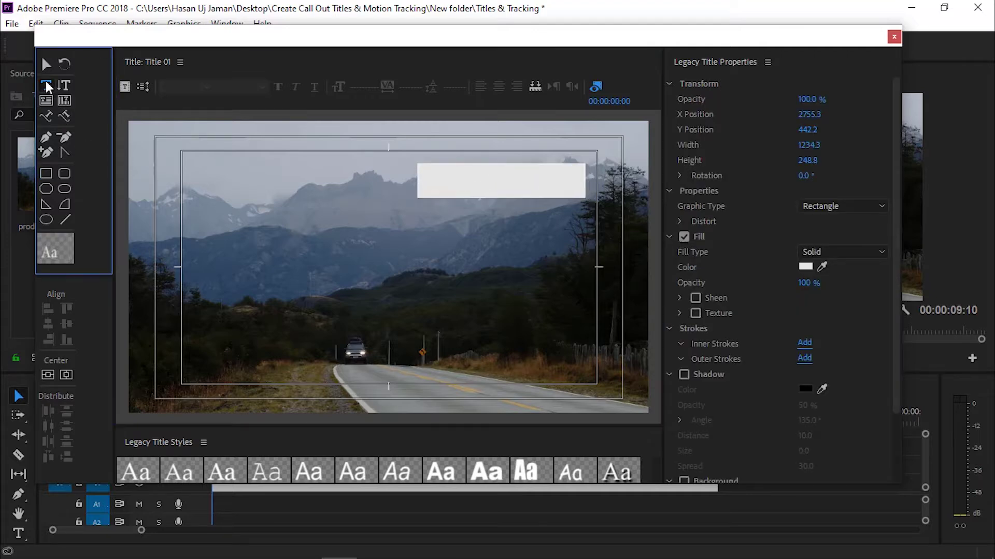
pyautogui.click(429, 221)
pyautogui.write('CALL OUT TITLES')
# - Format the CALL OUT TITLES text as Open Sans ExtraBold with a font size of 150
pyautogui.hotkey('ctrl', 'a')
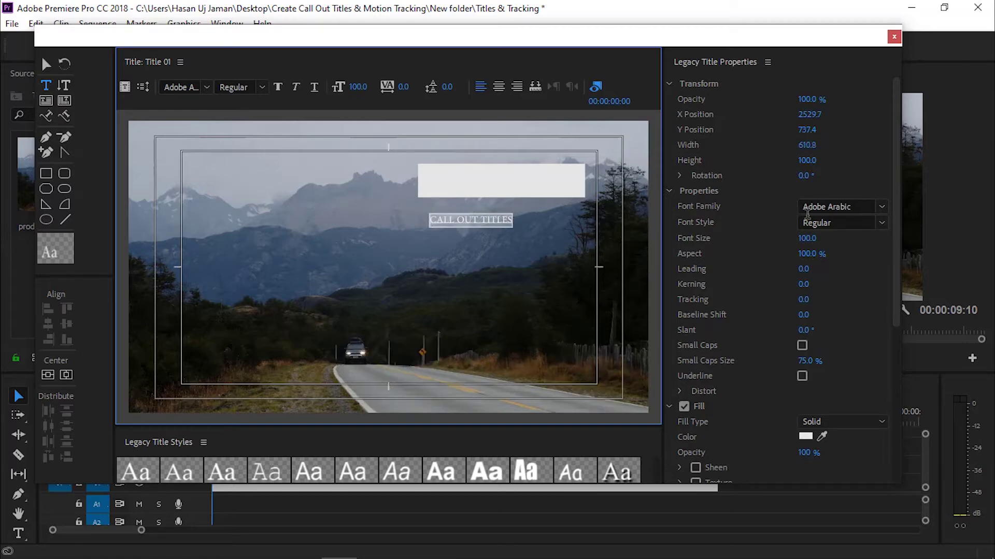
pyautogui.click(857, 206)
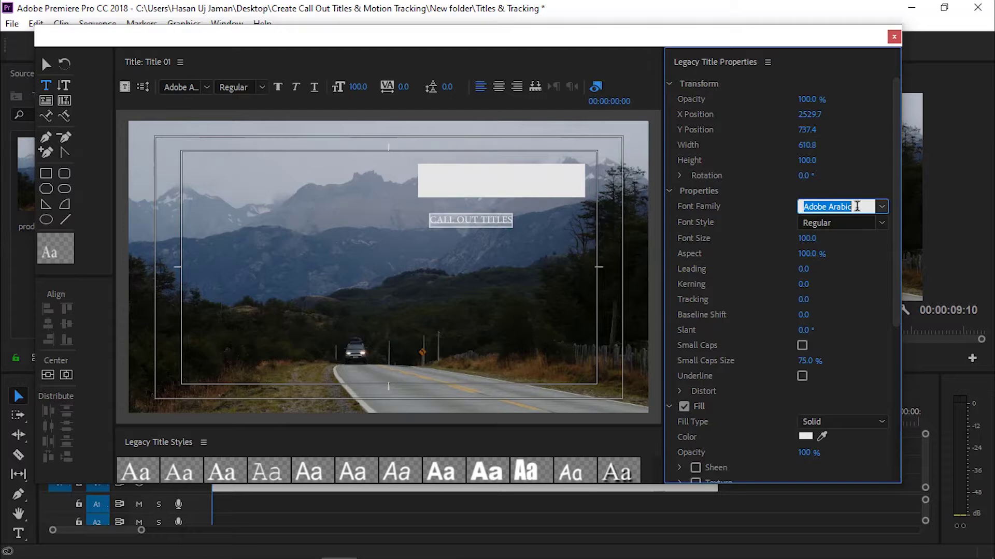
pyautogui.write('Open Sans')
pyautogui.press('Return')
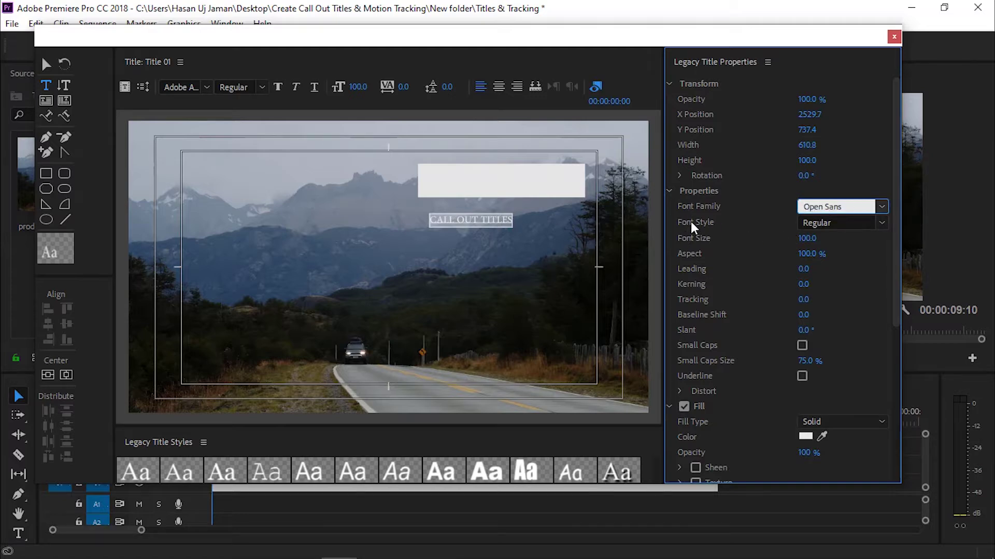
pyautogui.click(881, 223)
pyautogui.scroll(-2, 870, 271)
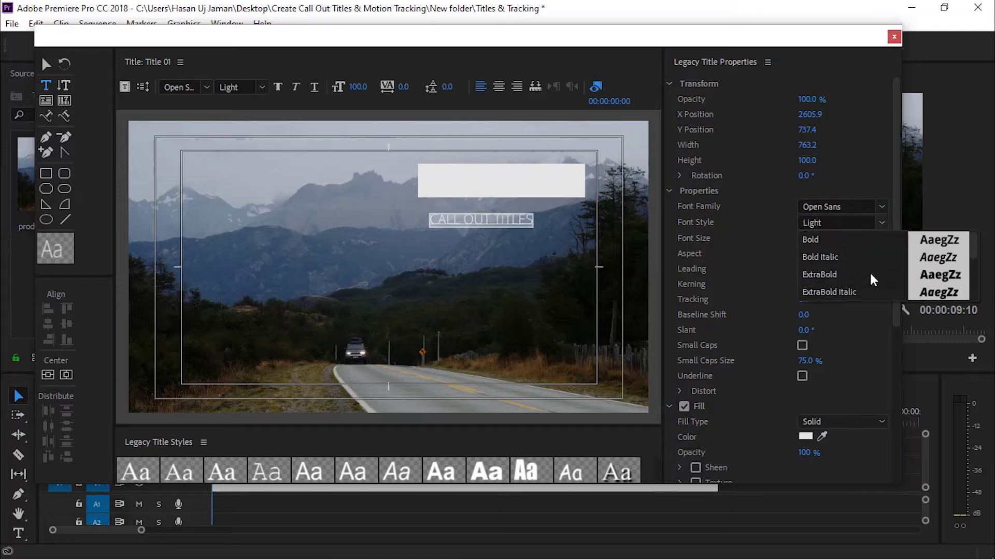
pyautogui.click(832, 268)
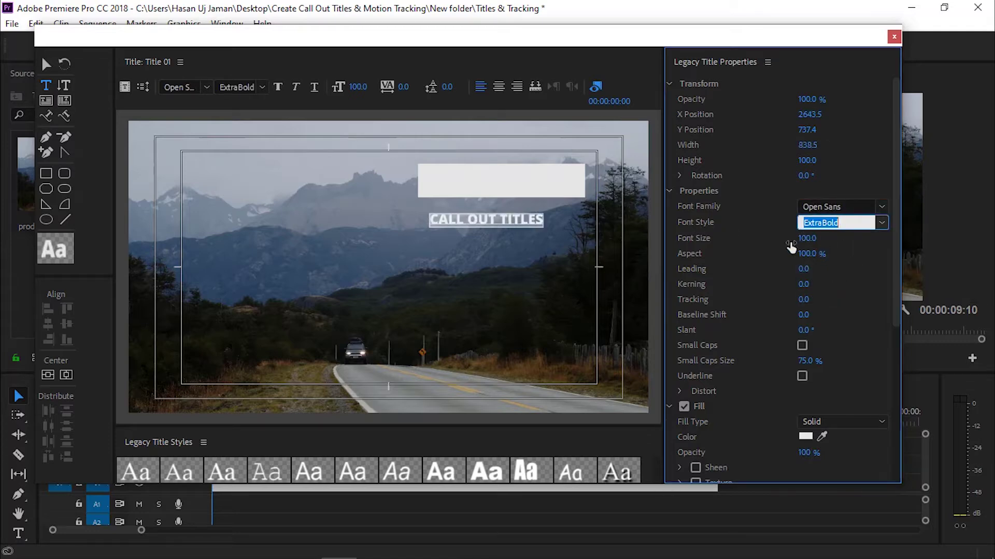
pyautogui.click(806, 238)
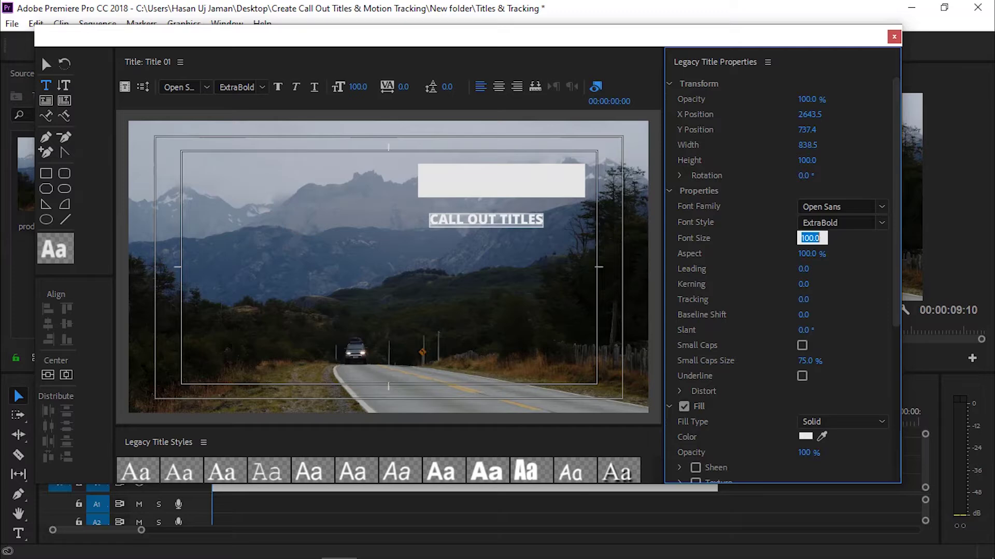
pyautogui.write('150')
pyautogui.press('Return')
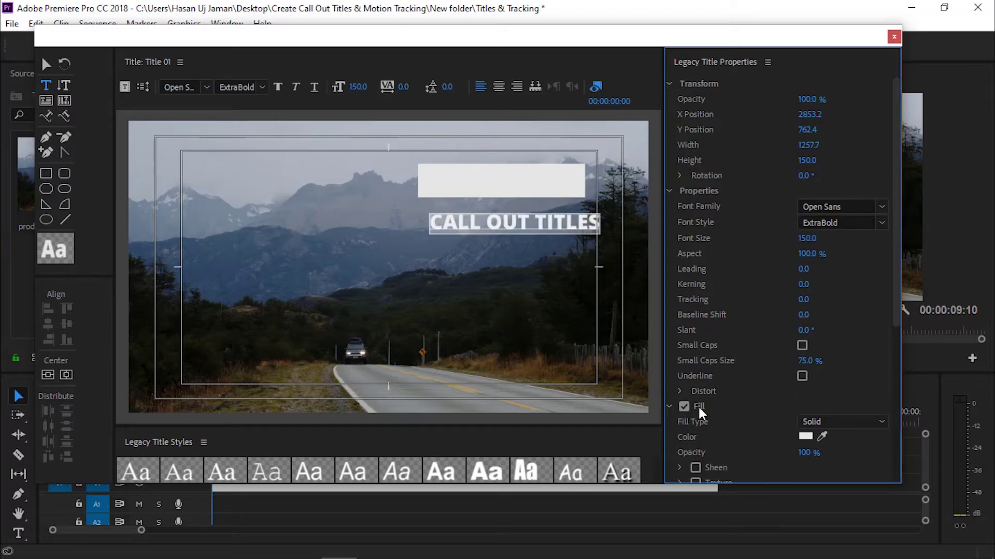
# - Set the CALL OUT TITLES fill color to black (000000) and move the text onto the white rectangle
pyautogui.click(806, 436)
pyautogui.moveTo(502, 254); pyautogui.dragTo(284, 175)
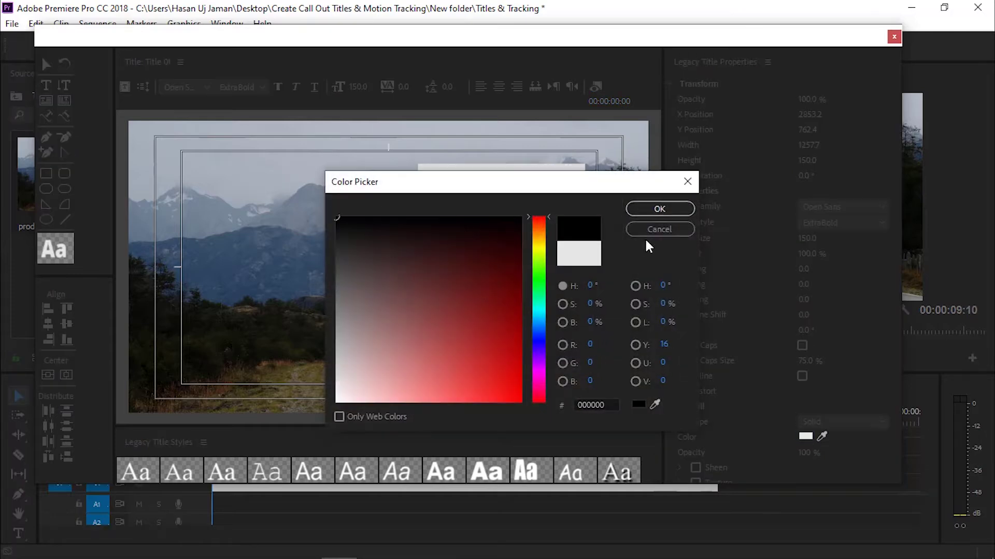
pyautogui.click(664, 210)
pyautogui.click(46, 64)
pyautogui.click(494, 230)
pyautogui.moveTo(503, 225); pyautogui.dragTo(487, 192)
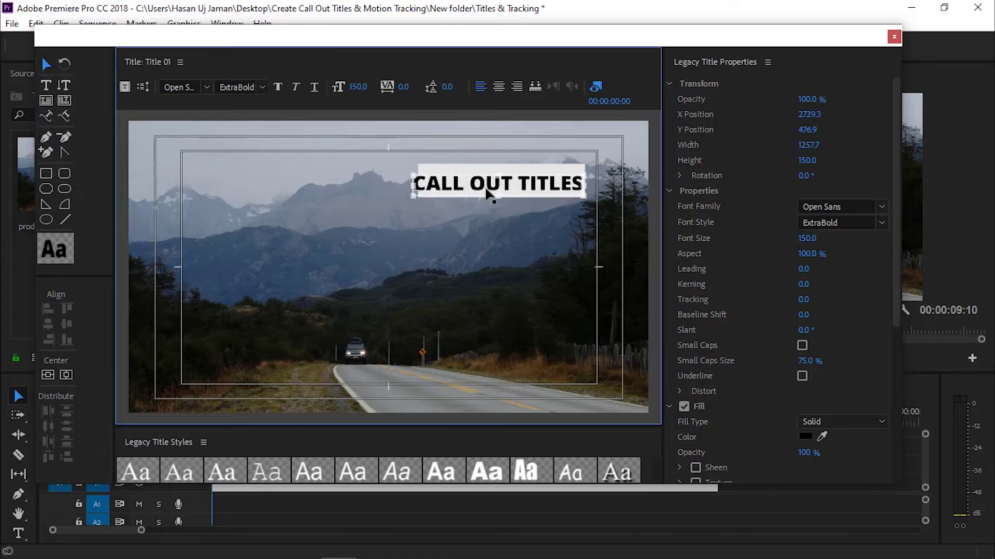
# - Resize the white rectangle to about 1294 wide and reduce its height to fit closely around the CALL OUT TITLES text
pyautogui.click(449, 171)
pyautogui.moveTo(414, 181); pyautogui.dragTo(406, 181)
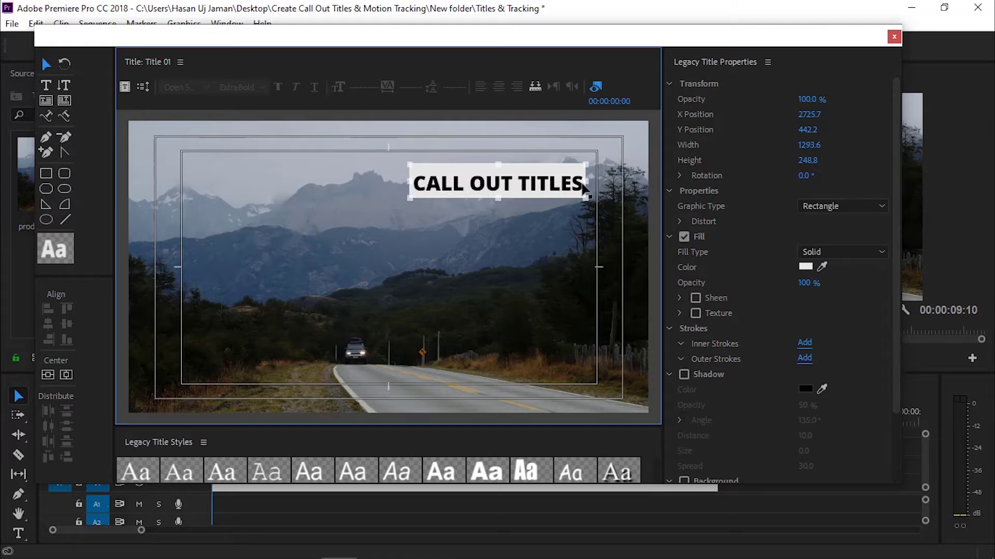
pyautogui.moveTo(500, 199); pyautogui.dragTo(499, 196)
pyautogui.moveTo(501, 162); pyautogui.dragTo(501, 170)
# - Add a second text line reading "MOTION TRACKING" just below the white rectangle
pyautogui.click(46, 86)
pyautogui.click(424, 213)
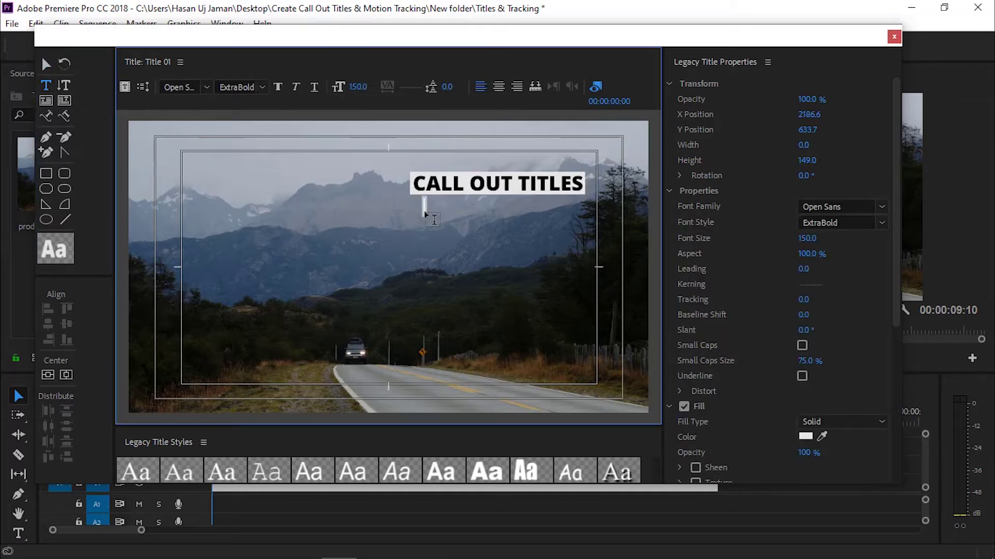
pyautogui.write('MOTION TRACKING')
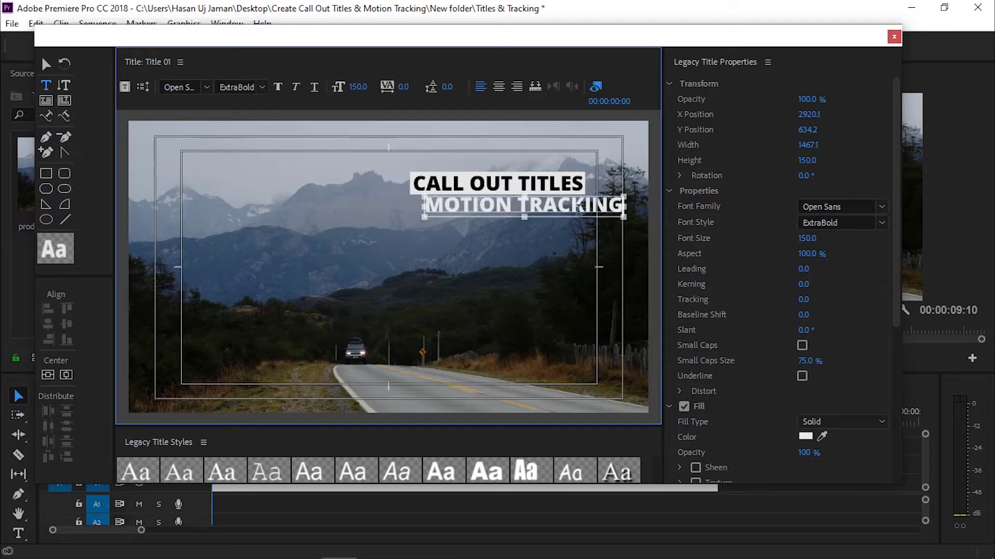
# - Format the MOTION TRACKING text as SemiBold with a font size of 90 and kerning of 30
pyautogui.hotkey('ctrl', 'a')
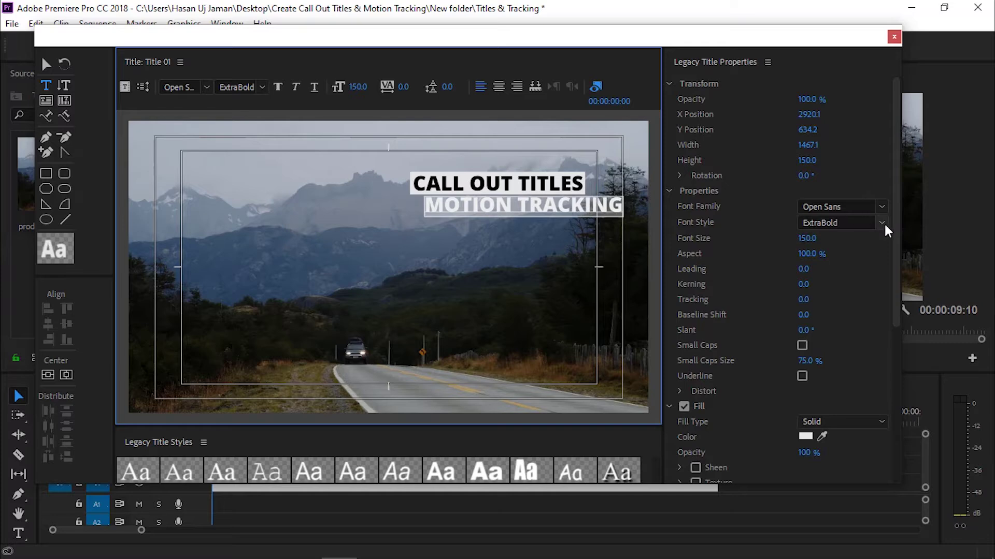
pyautogui.click(884, 223)
pyautogui.click(823, 384)
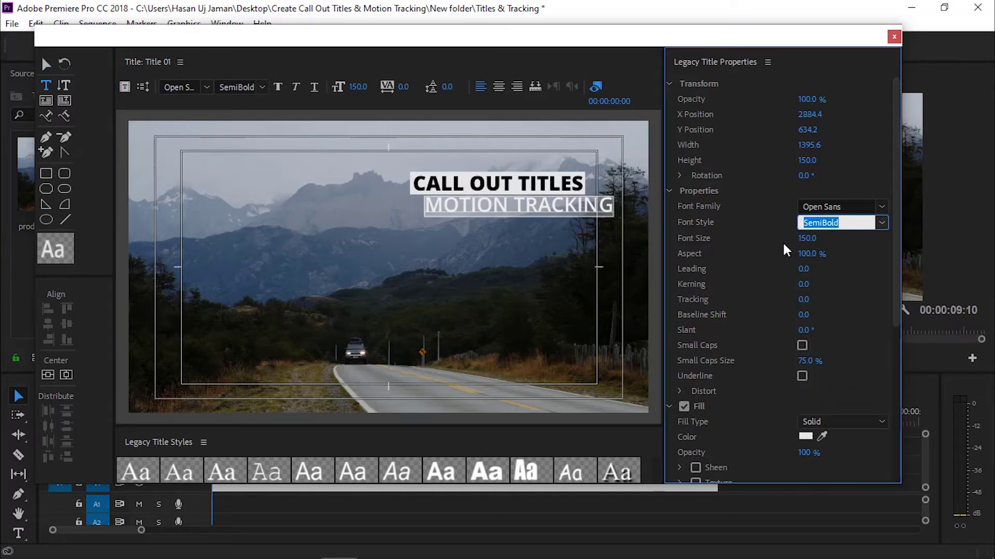
pyautogui.click(811, 237)
pyautogui.write('90')
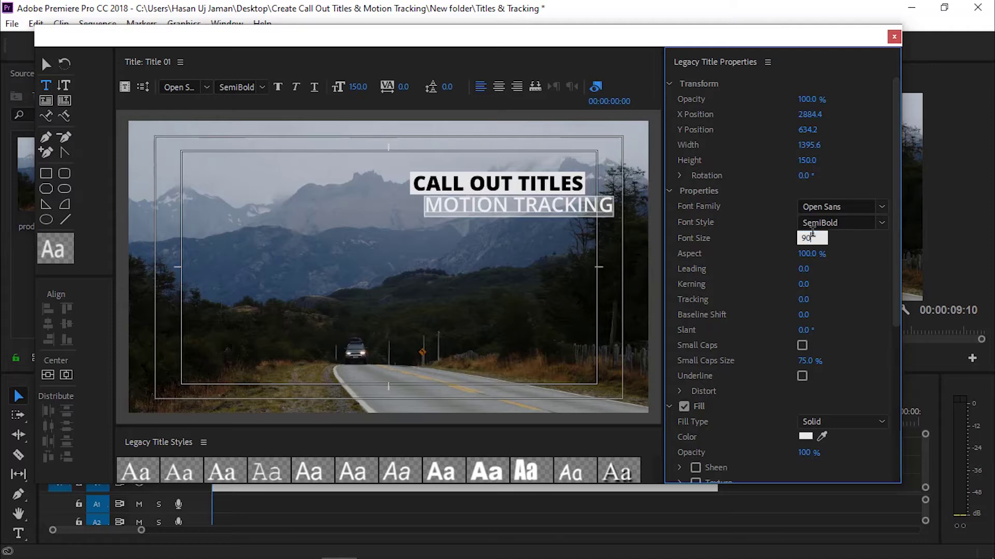
pyautogui.press('Return')
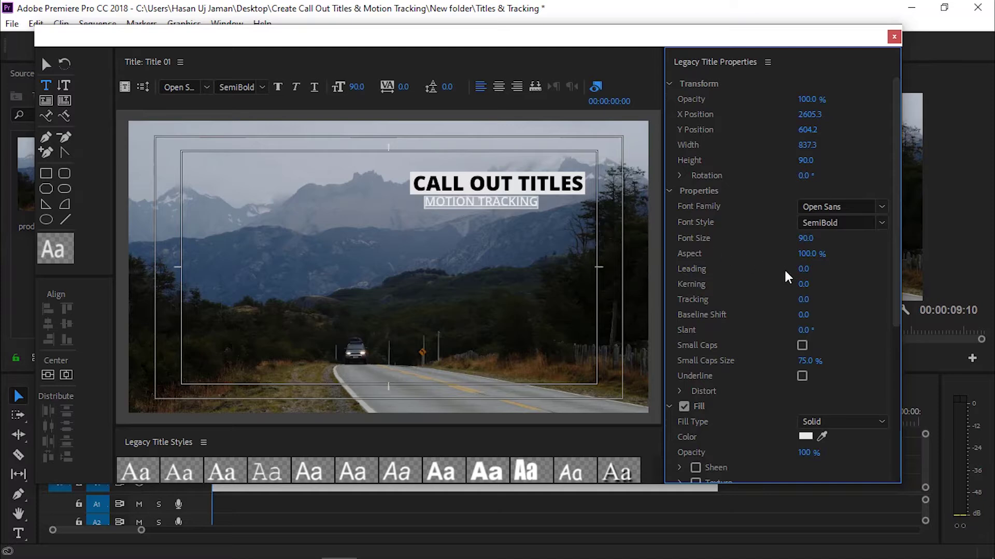
pyautogui.click(803, 283)
pyautogui.write('30')
pyautogui.press('Return')
# - Move the MOTION TRACKING text so it lines up beneath the CALL OUT TITLES box with a small gap
pyautogui.click(49, 64)
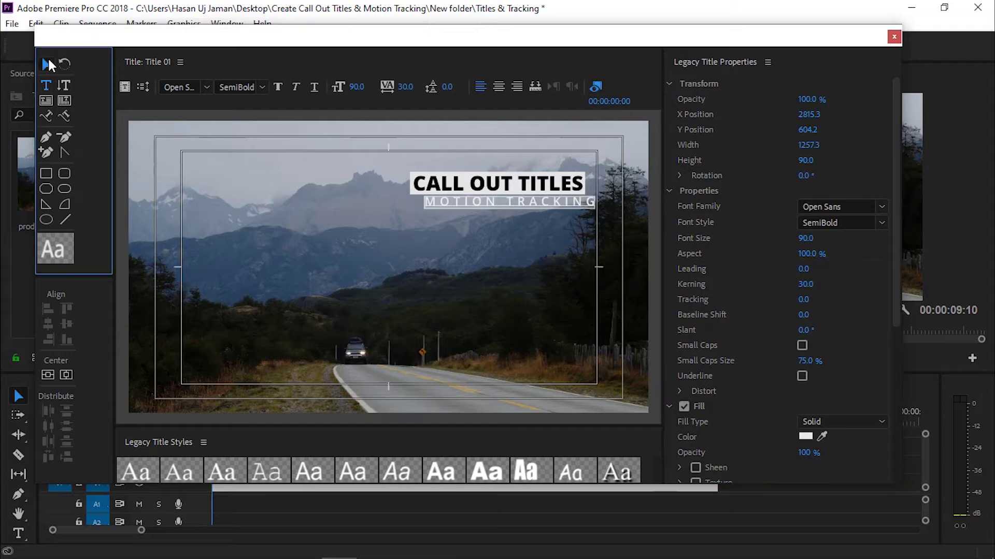
pyautogui.moveTo(487, 205)
pyautogui.mouseDown()
pyautogui.moveTo(476, 207)
pyautogui.moveTo(504, 211)
pyautogui.moveTo(500, 217)
pyautogui.mouseUp()
pyautogui.click(272, 246)
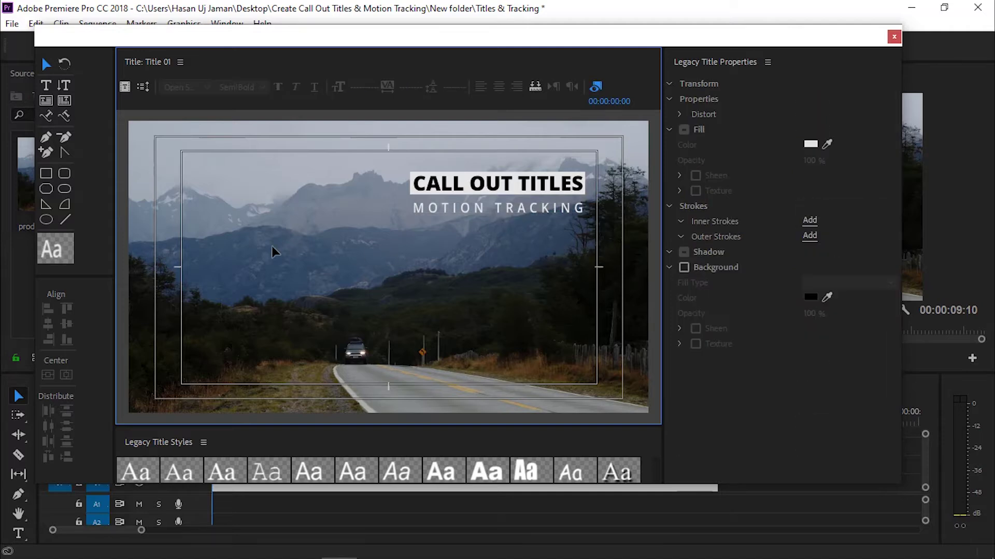
# - Draw a straight horizontal line about 1260 long between the two text lines and set its line width to 15
pyautogui.click(68, 217)
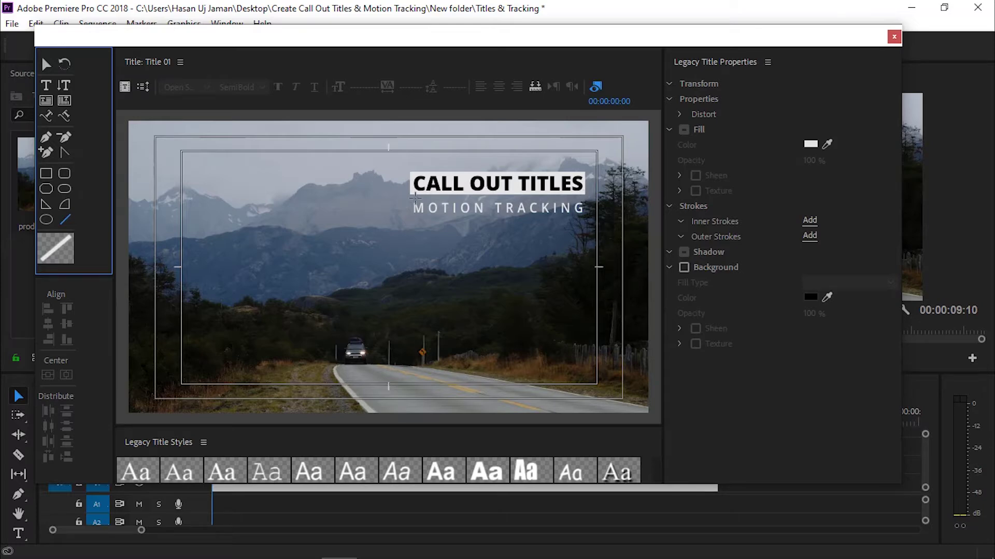
pyautogui.press('shift')
pyautogui.moveTo(412, 197); pyautogui.dragTo(583, 198)
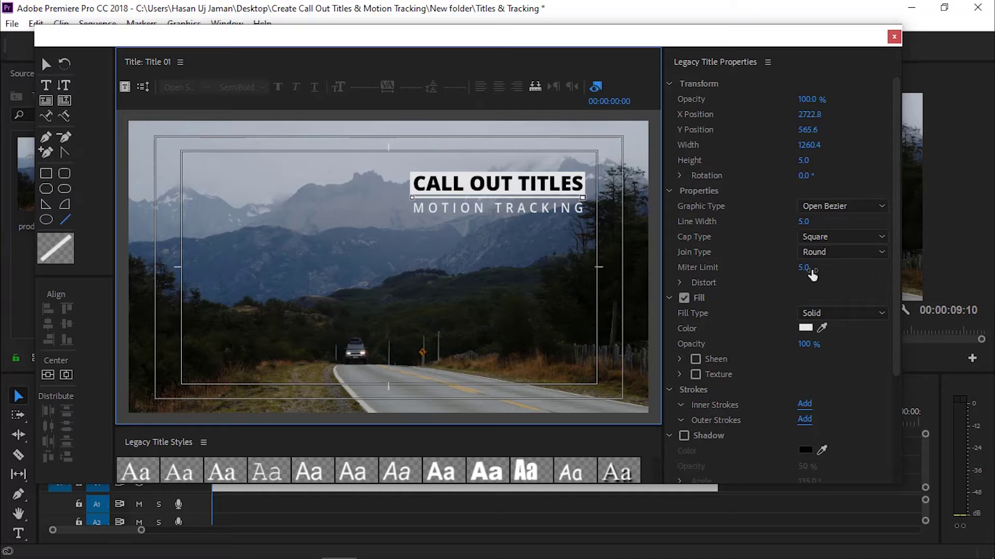
pyautogui.click(805, 221)
pyautogui.write('15')
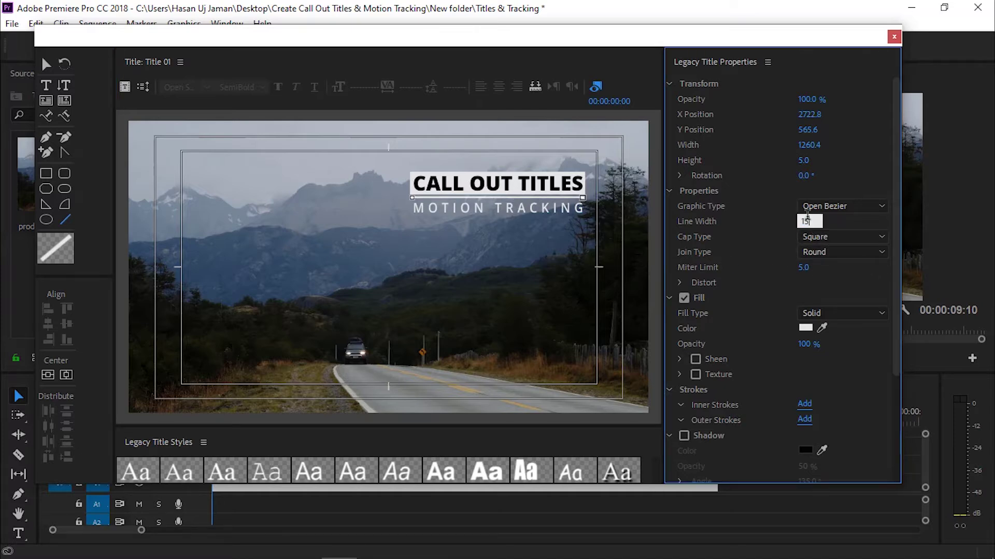
pyautogui.press('Return')
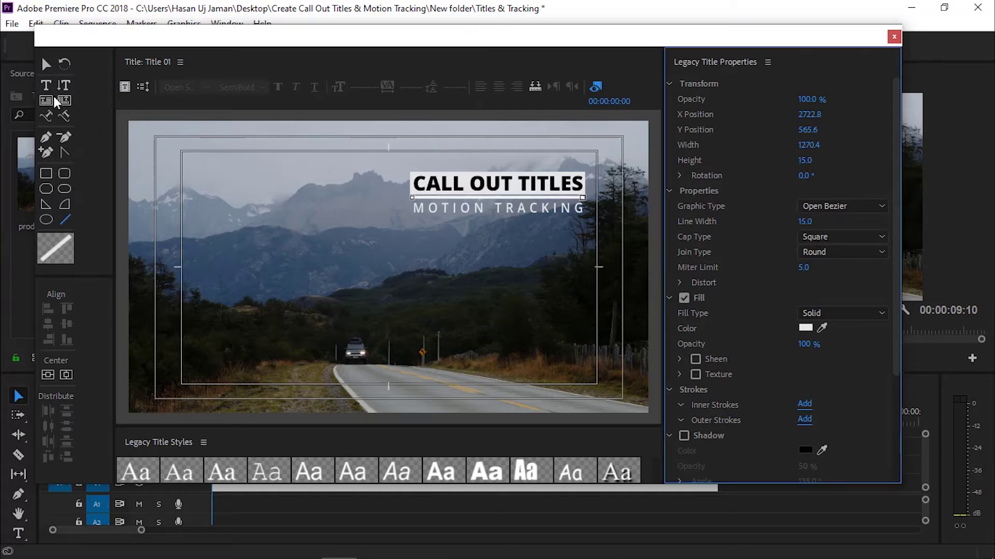
# - Nudge the horizontal line slightly downward to leave a gap beneath the CALL OUT TITLES box
pyautogui.click(45, 64)
pyautogui.click(555, 292)
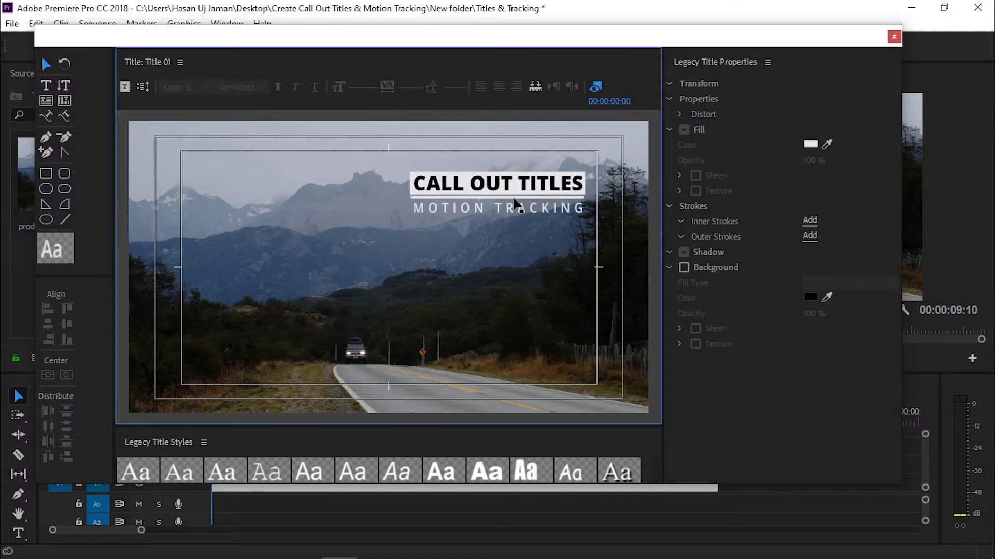
pyautogui.click(516, 202)
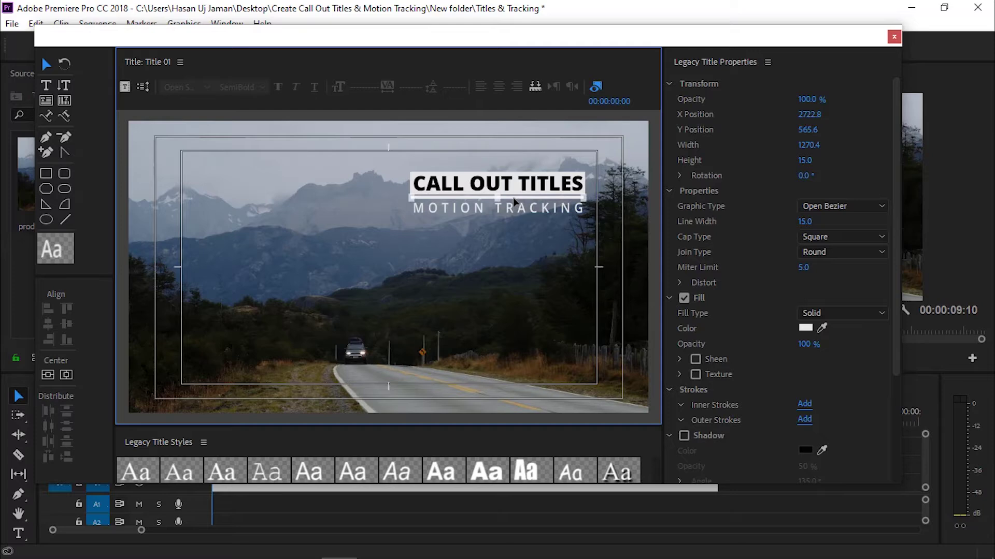
pyautogui.press('Down')
pyautogui.press('Down')
pyautogui.press('Down')
pyautogui.press('Down')
pyautogui.press('Down')
pyautogui.press('Down')
pyautogui.press('Down')
pyautogui.press('Down')
pyautogui.press('Down')
pyautogui.press('Down')
pyautogui.press('Down')
pyautogui.press('Down')
pyautogui.press('Down')
pyautogui.press('Down')
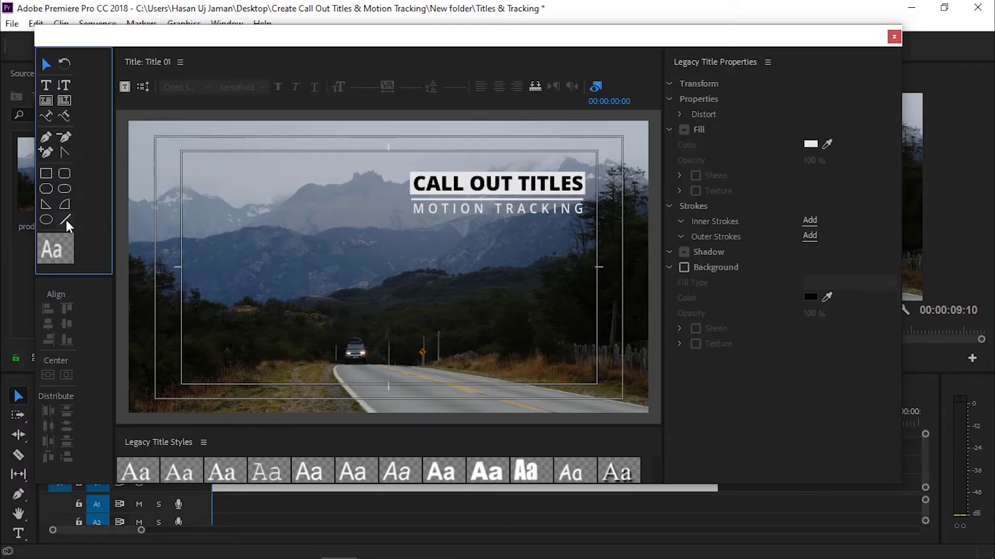
# - Draw a diagonal line spanning about 395 × 562 down-left from the horizontal line's left end, with line width 15
pyautogui.click(66, 221)
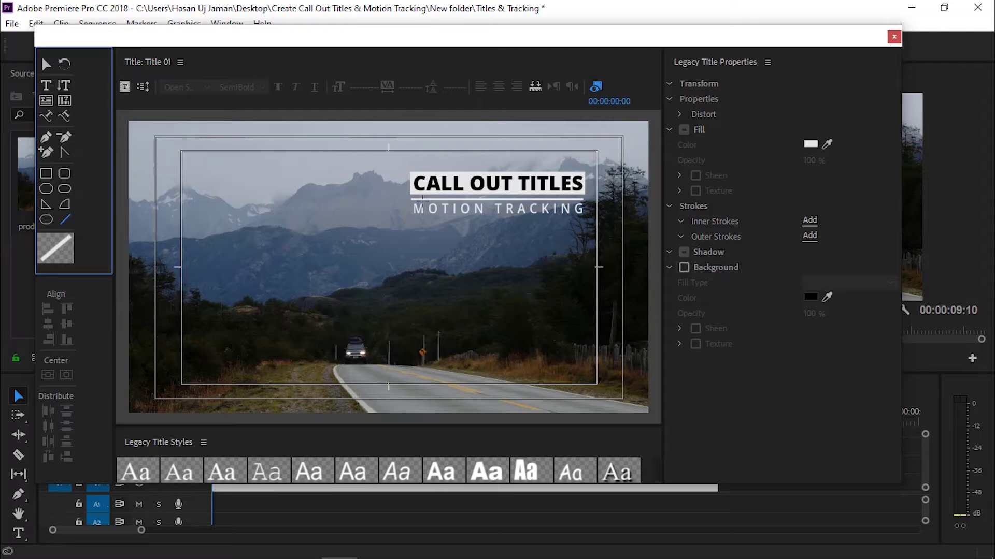
pyautogui.moveTo(411, 199); pyautogui.dragTo(359, 275)
pyautogui.click(804, 221)
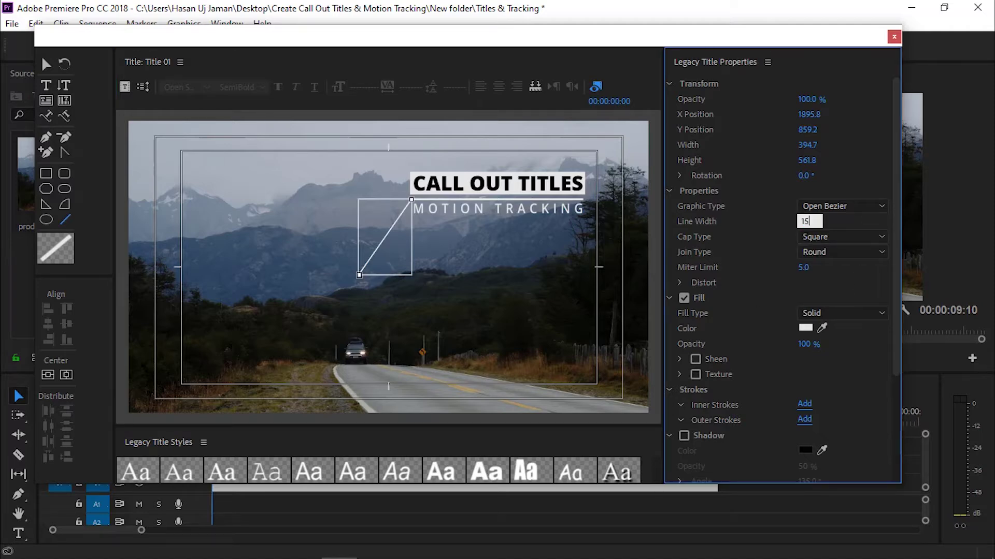
pyautogui.click(437, 253)
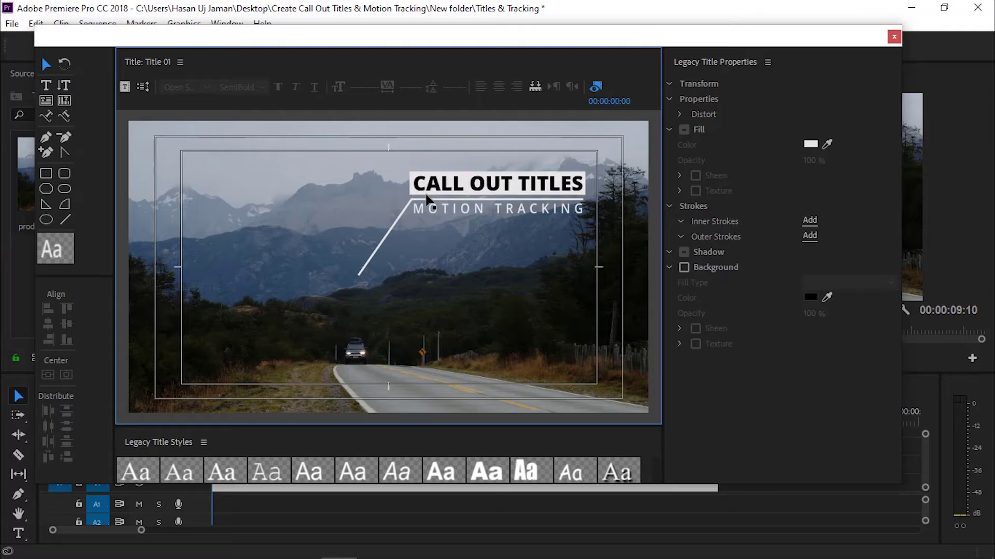
# - Draw a small circle about 87 × 87 just below the diagonal line's lower end
pyautogui.click(46, 219)
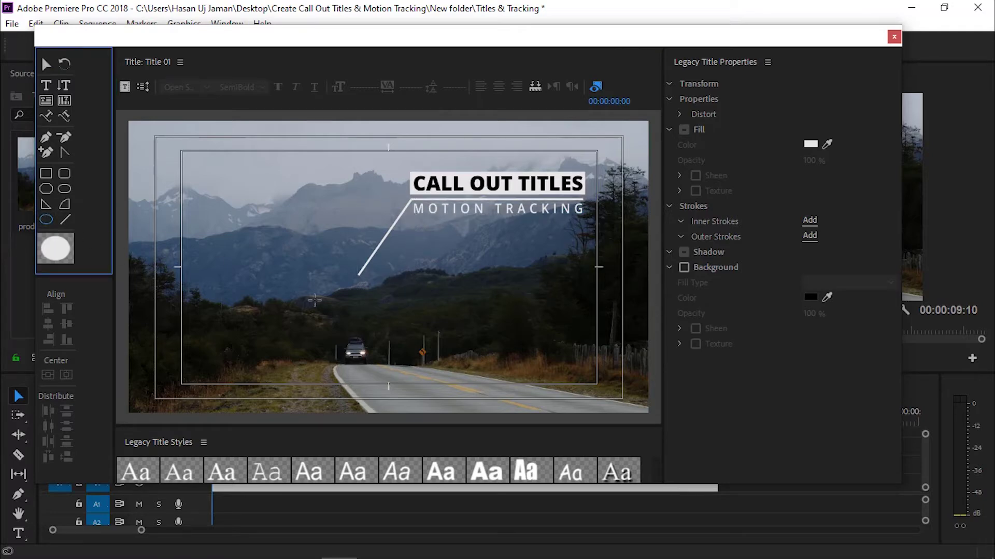
pyautogui.moveTo(341, 291); pyautogui.dragTo(355, 305)
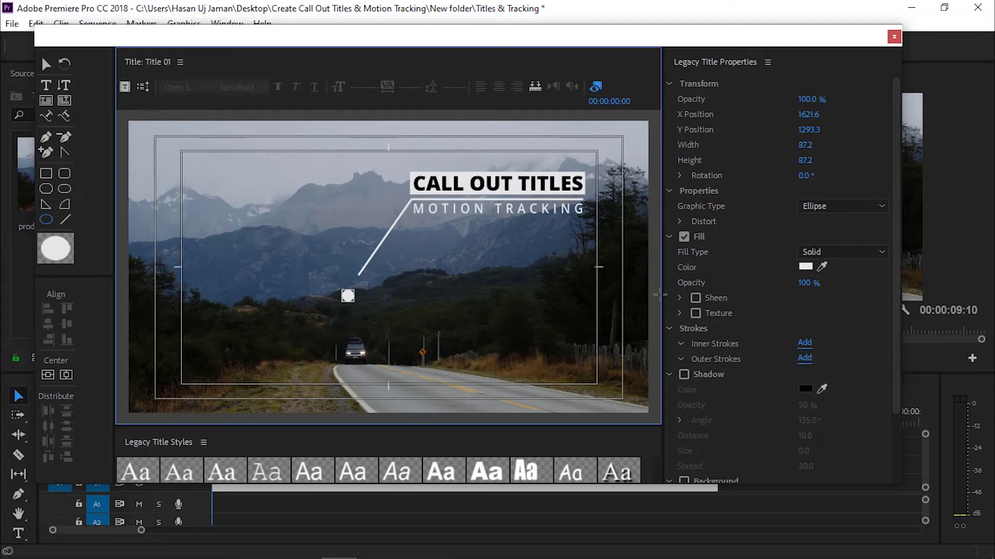
# - Turn off the small circle's fill and add a white (FFFFFF) inner edge stroke of size 10
pyautogui.click(685, 237)
pyautogui.click(684, 237)
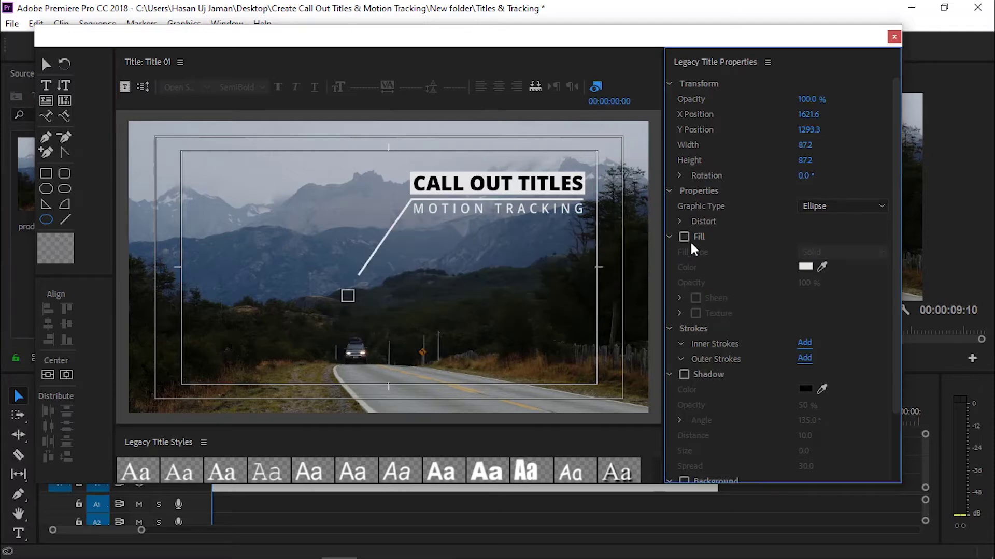
pyautogui.click(803, 343)
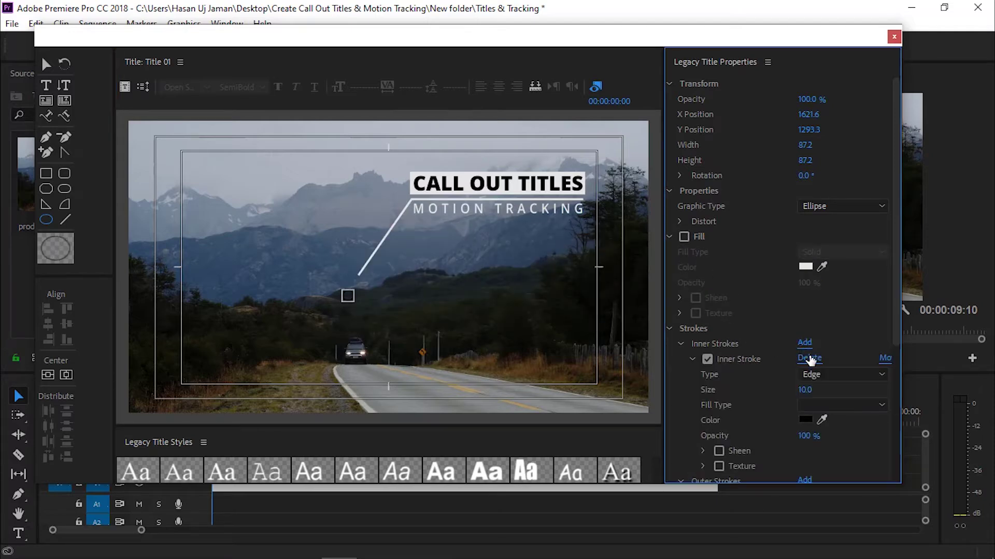
pyautogui.click(803, 419)
pyautogui.moveTo(391, 344); pyautogui.dragTo(291, 444)
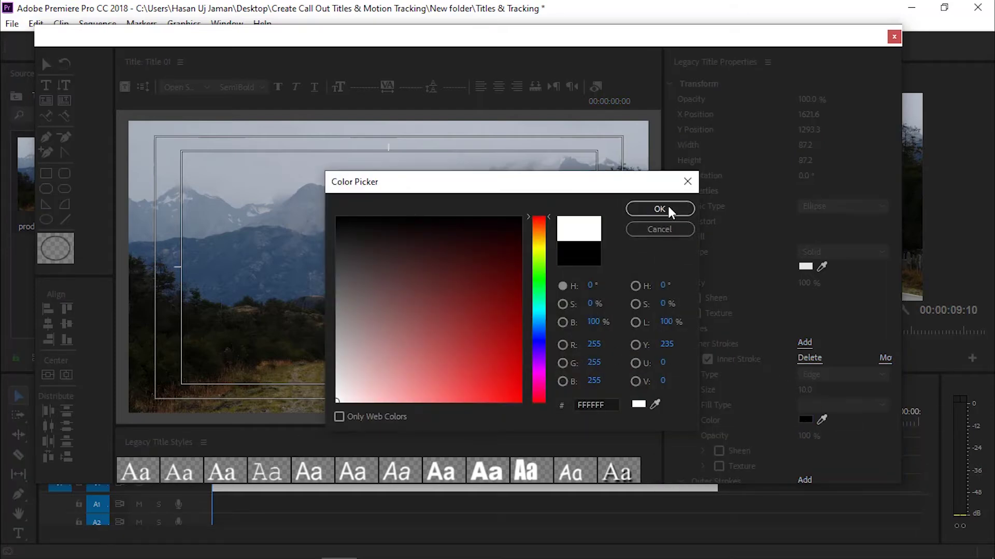
pyautogui.click(670, 210)
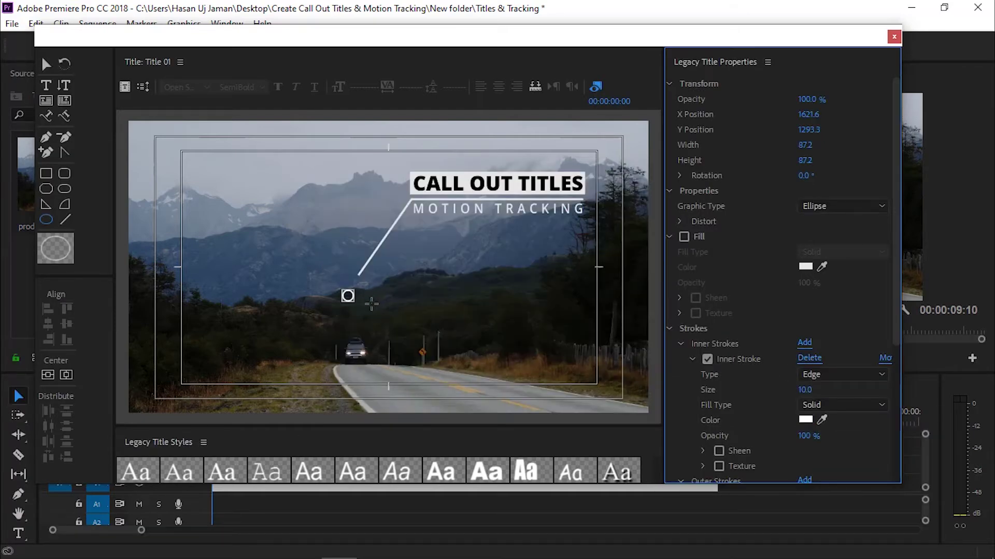
# - Move the outlined circle onto the lower end of the diagonal line
pyautogui.click(46, 64)
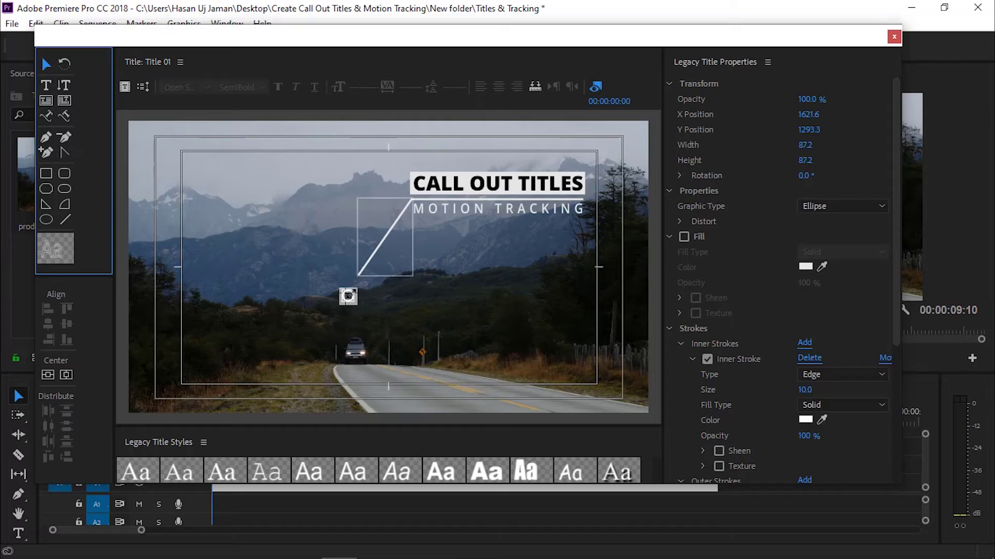
pyautogui.moveTo(351, 298); pyautogui.dragTo(358, 280)
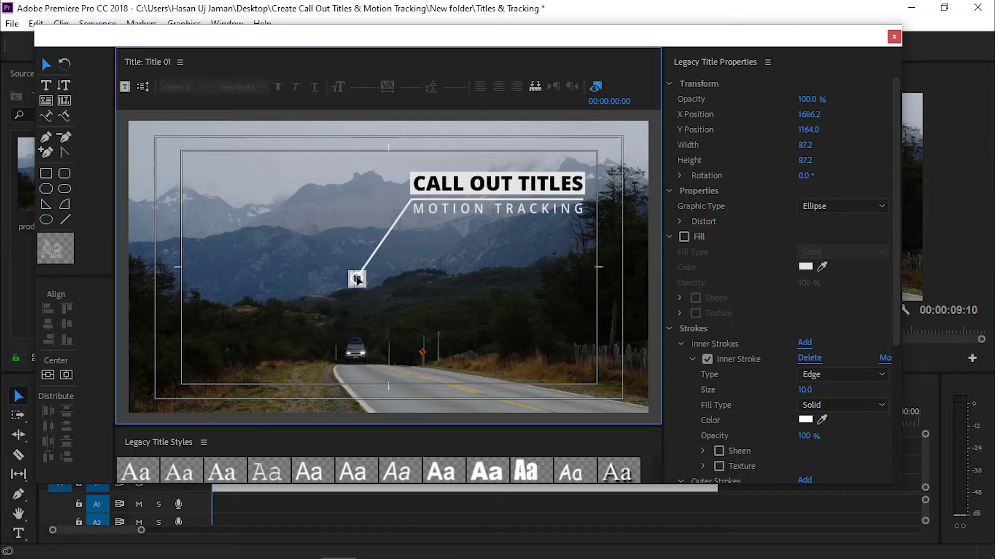
pyautogui.click(377, 317)
# - Draw a second circle about 49.5 × 49.5 with a solid white fill and its inner stroke turned off
pyautogui.click(48, 220)
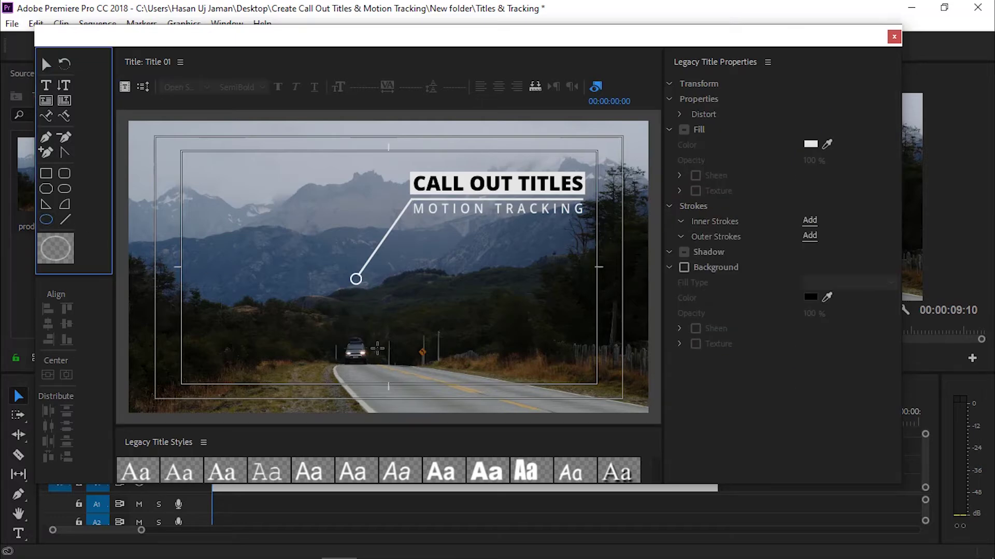
pyautogui.moveTo(337, 295); pyautogui.dragTo(353, 303)
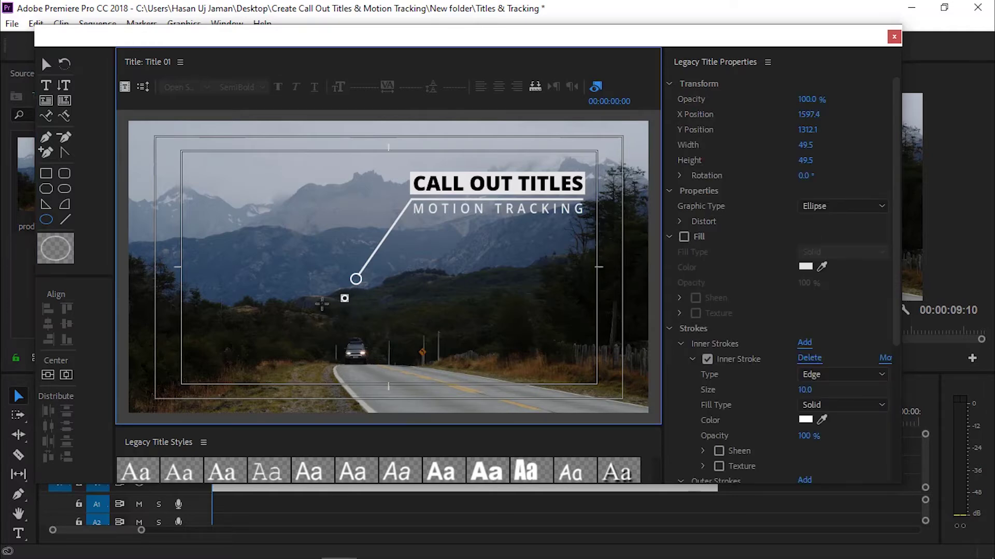
pyautogui.click(712, 359)
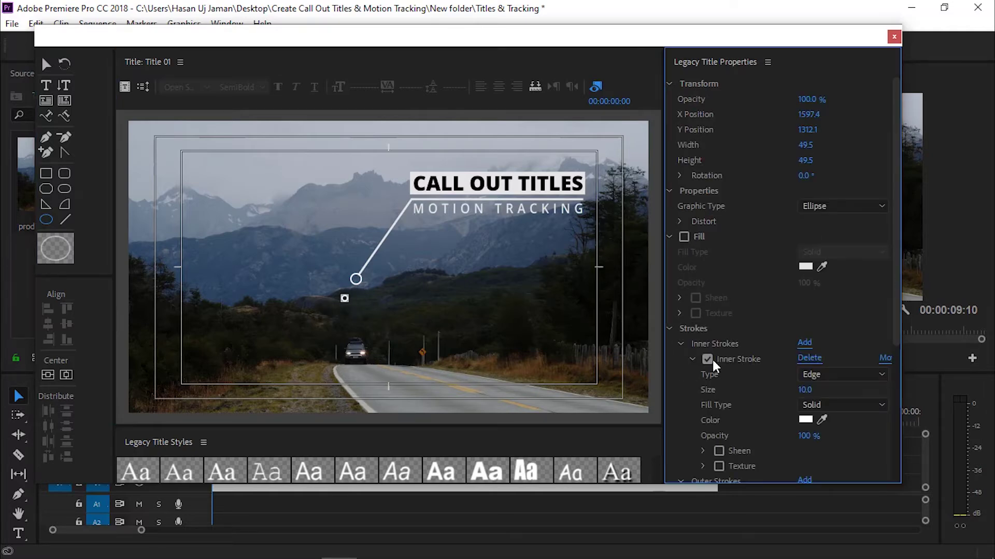
pyautogui.click(683, 237)
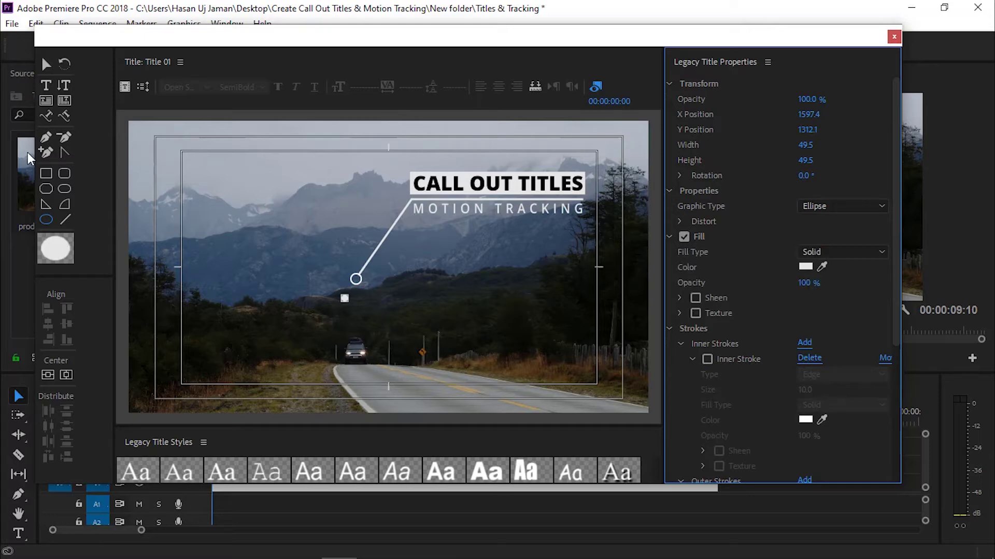
# - Centre the smaller filled circle inside the outlined circle at the diagonal line's end
pyautogui.click(48, 69)
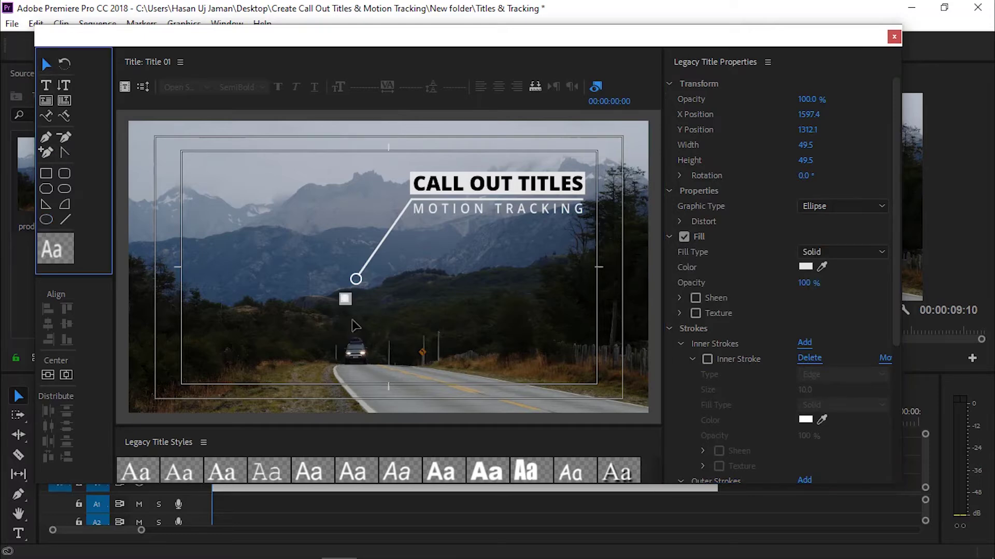
pyautogui.moveTo(348, 294); pyautogui.dragTo(358, 281)
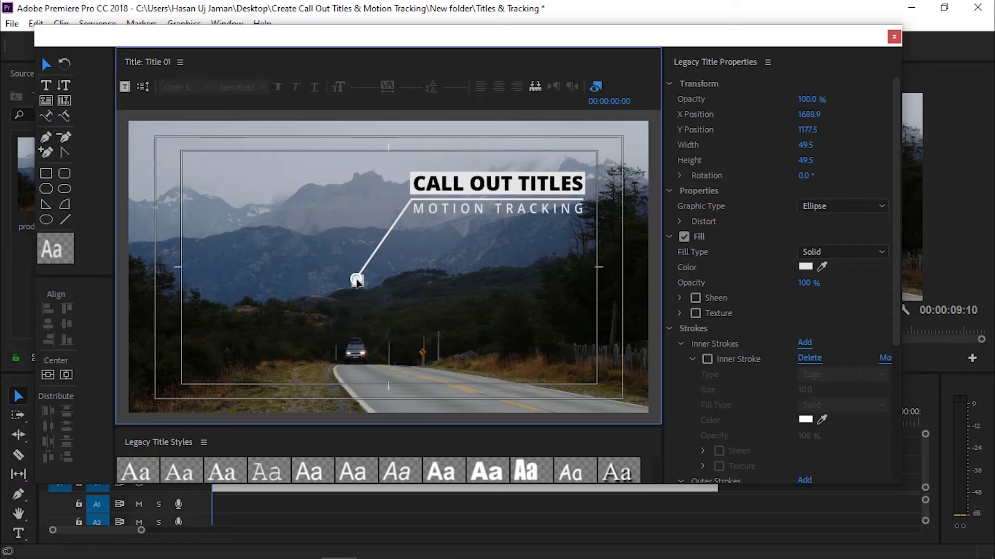
pyautogui.click(405, 295)
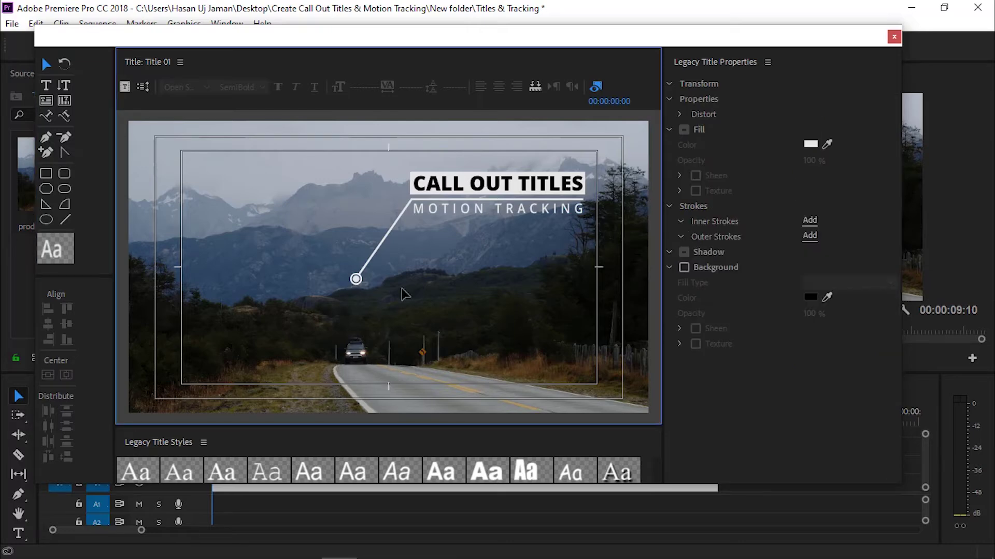
# - Close the title editor, place Title 01 on V2 starting at 00:00:01:00 and extend it to the end of the road clip
pyautogui.click(894, 36)
pyautogui.moveTo(382, 194); pyautogui.dragTo(309, 470)
pyautogui.moveTo(267, 424); pyautogui.dragTo(268, 424)
pyautogui.moveTo(337, 463); pyautogui.dragTo(297, 463)
pyautogui.moveTo(544, 465); pyautogui.dragTo(733, 467)
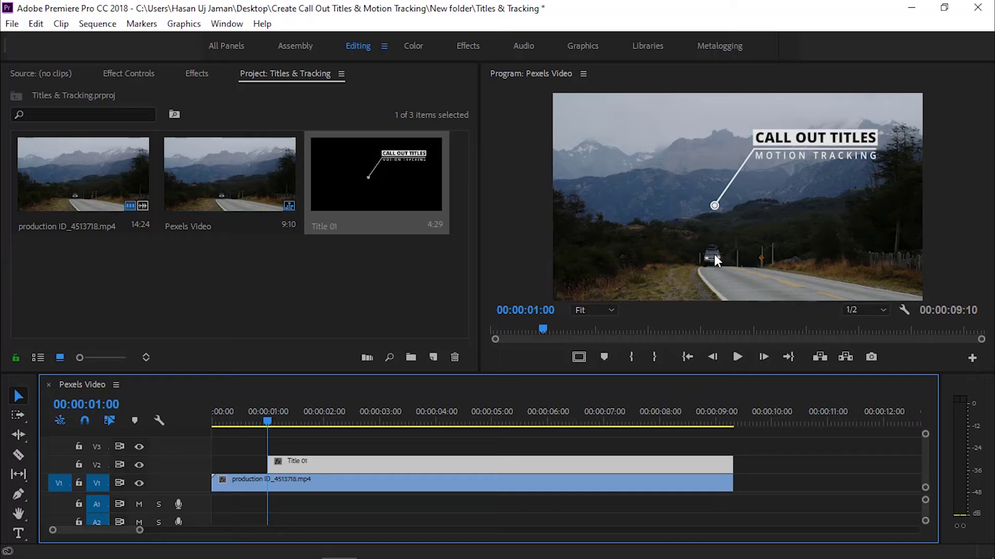
# - Set Title 01's Scale to 110 at 00:00:09:07 and turn on Scale keyframing there
pyautogui.click(645, 425)
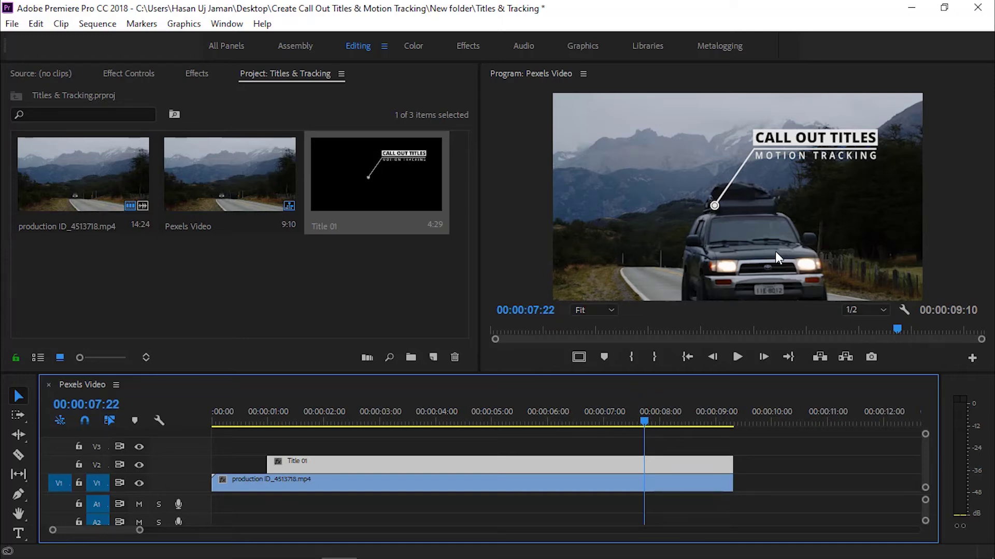
pyautogui.click(726, 417)
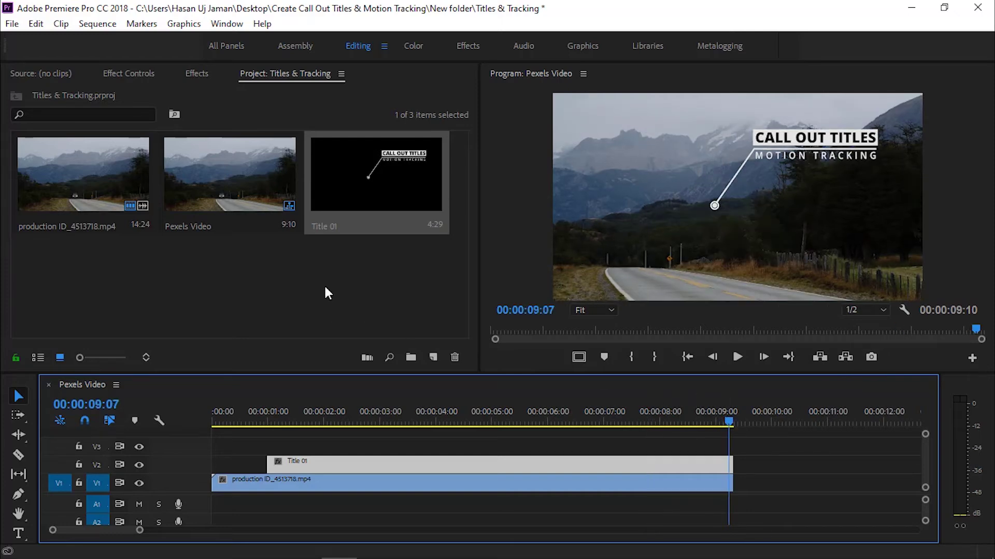
pyautogui.click(127, 74)
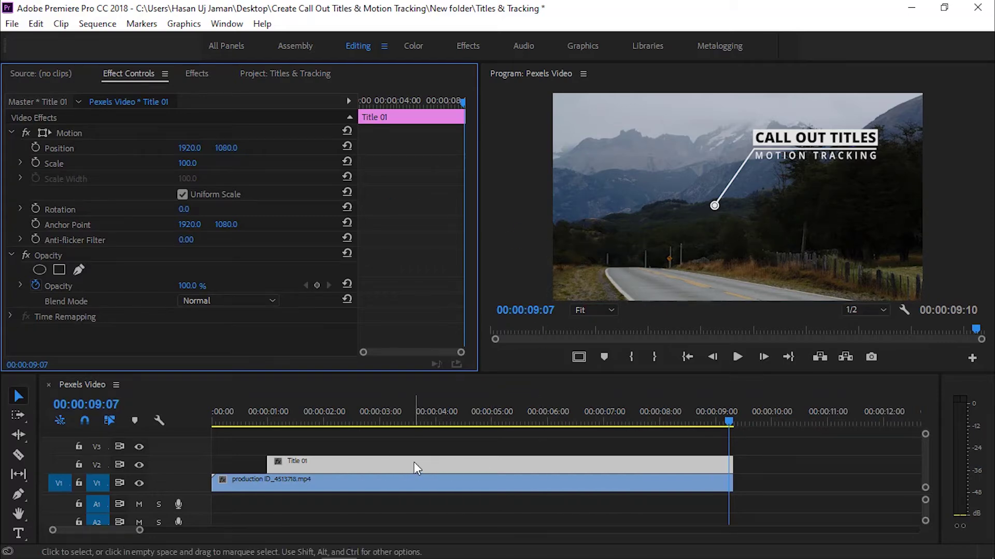
pyautogui.click(188, 163)
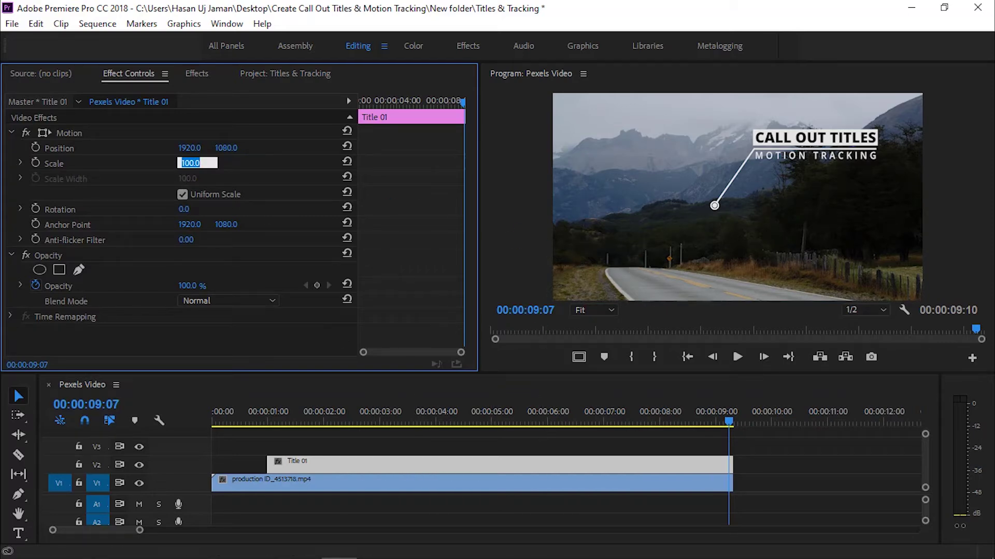
pyautogui.write('110')
pyautogui.press('Return')
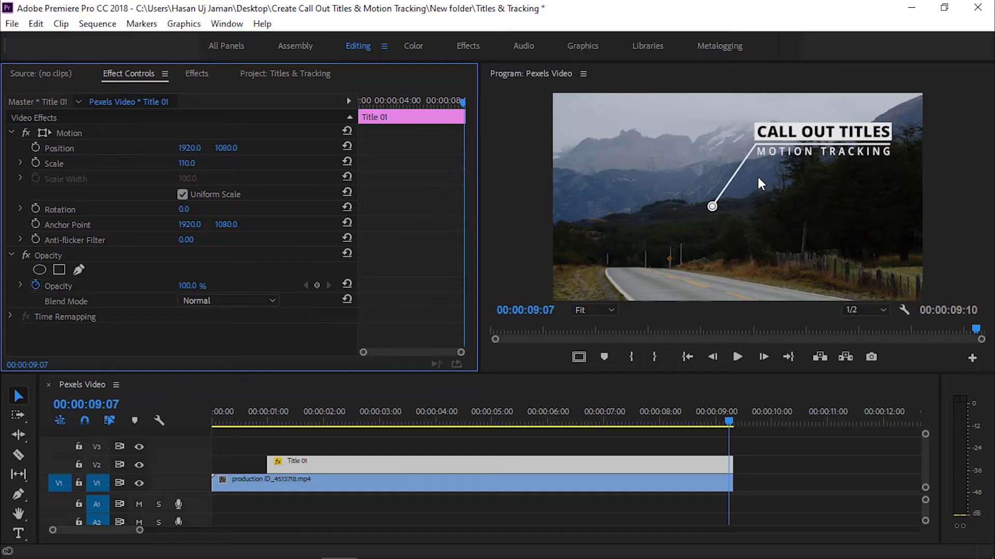
pyautogui.click(36, 161)
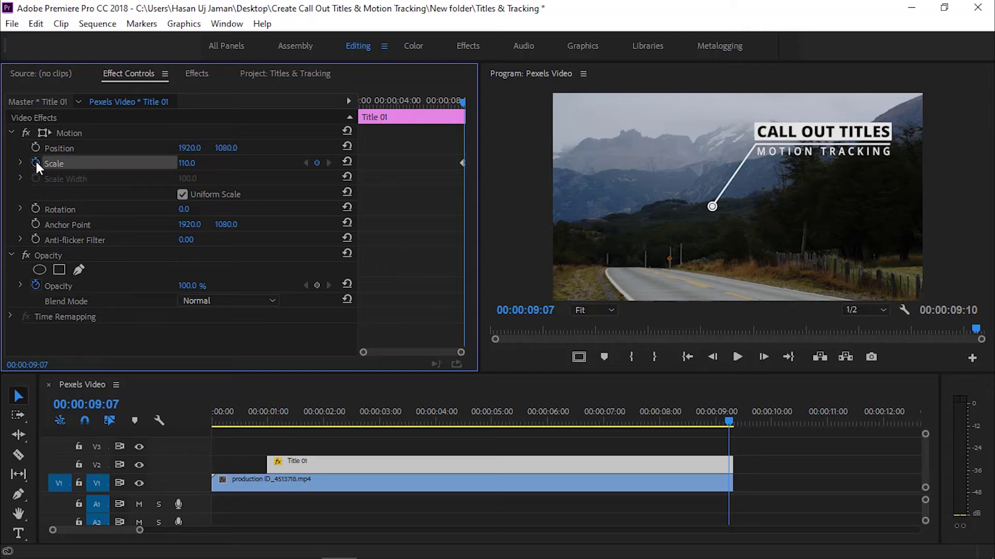
# - Add a Scale keyframe of 20 for Title 01 at 00:00:01:00
pyautogui.click(267, 421)
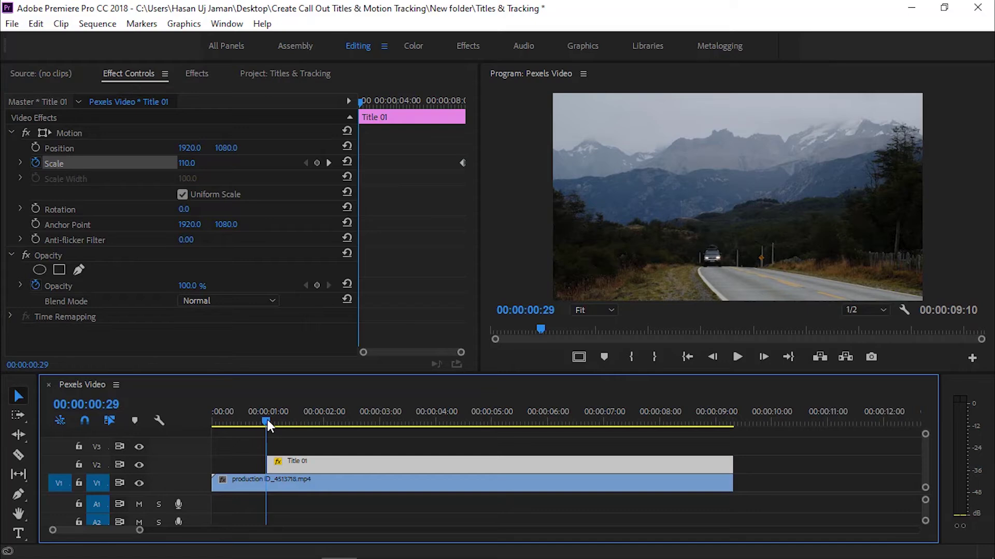
pyautogui.click(268, 420)
pyautogui.click(188, 162)
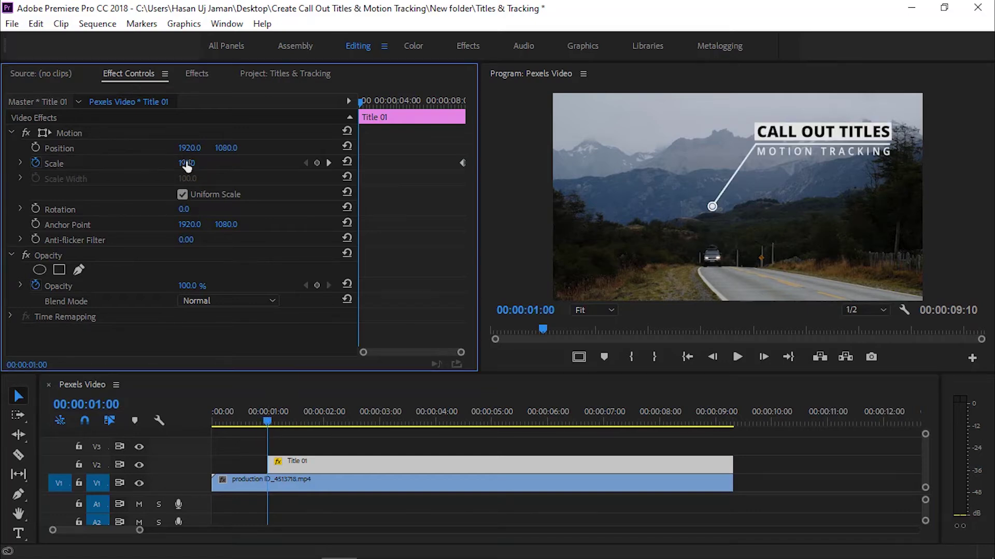
pyautogui.write('20')
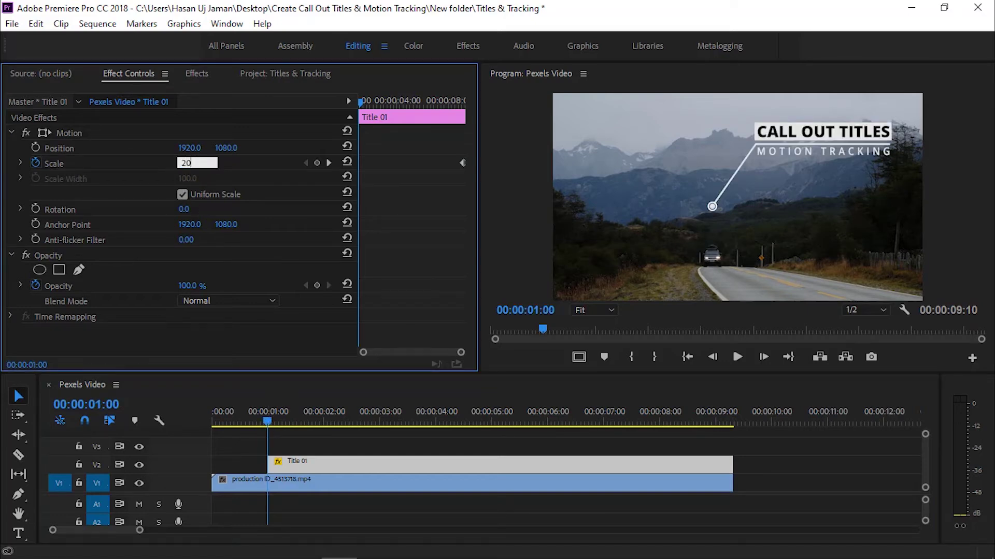
pyautogui.press('Return')
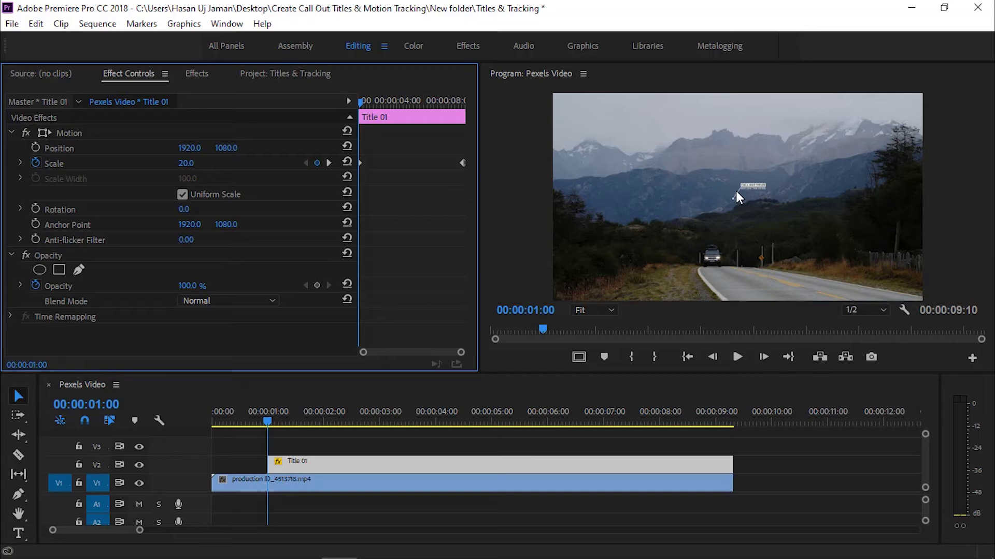
# - Place the title's circle on the car's roof luggage at 00:00:01:00, Position about 1703, 1598, and turn on Position keyframing
pyautogui.click(67, 135)
pyautogui.moveTo(756, 183); pyautogui.dragTo(729, 244)
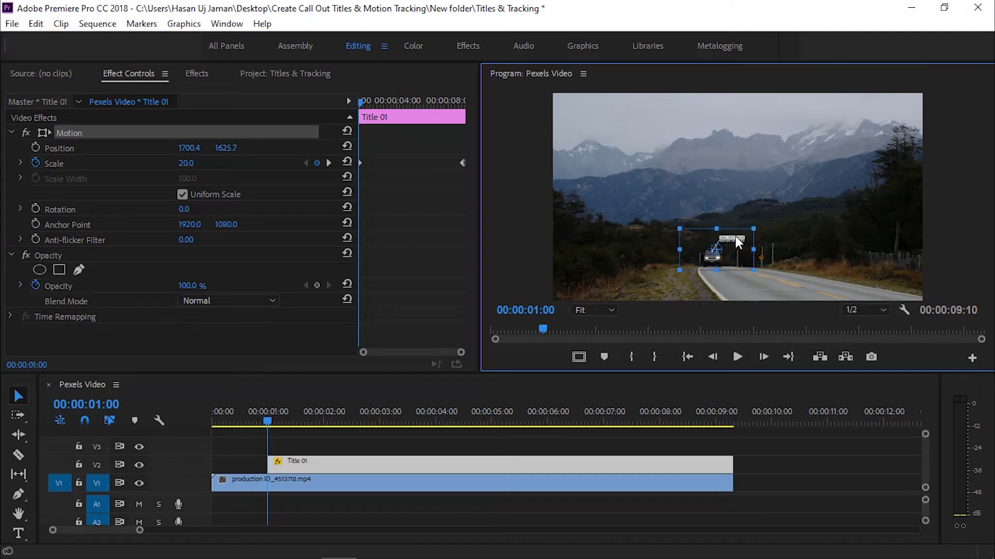
pyautogui.click(606, 312)
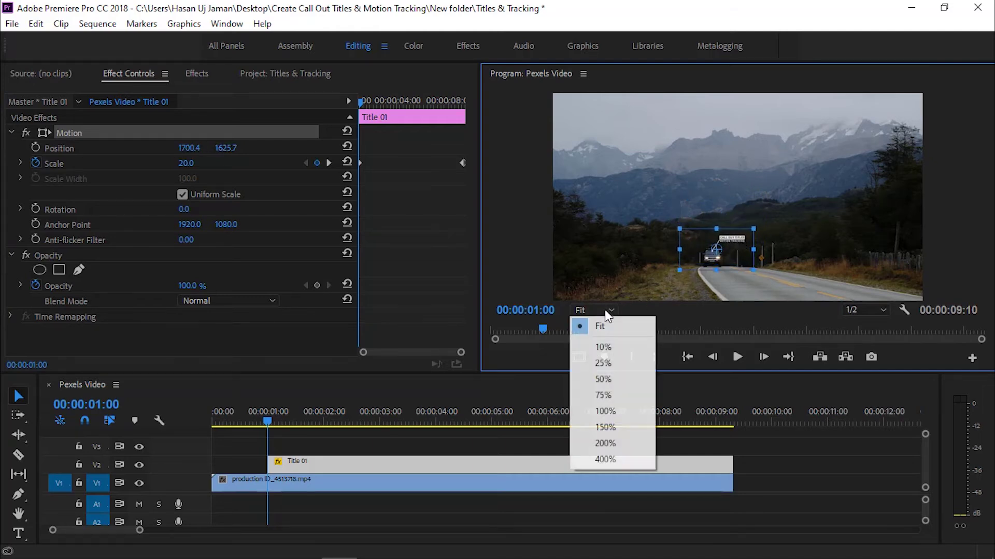
pyautogui.click(605, 412)
pyautogui.moveTo(980, 194); pyautogui.dragTo(980, 235)
pyautogui.moveTo(746, 296); pyautogui.dragTo(719, 293)
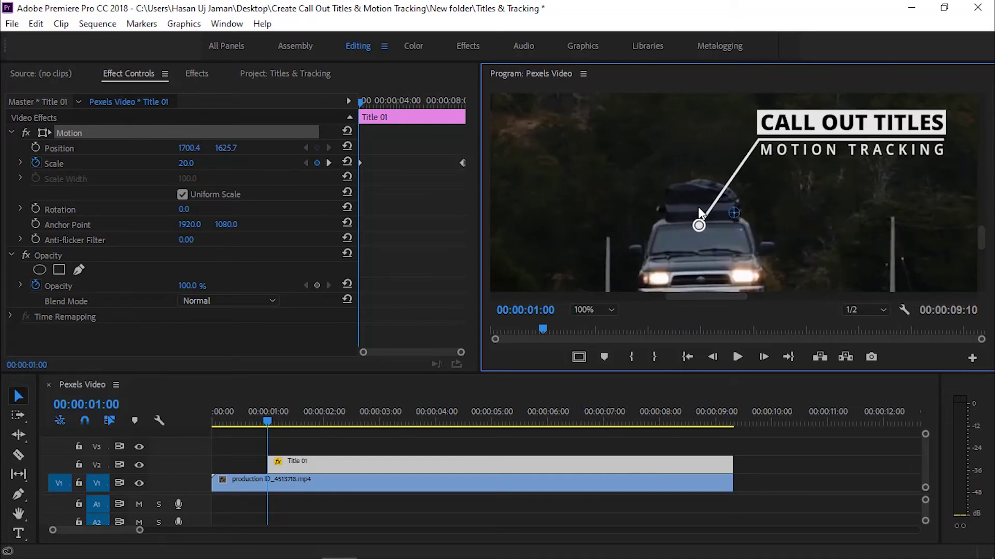
pyautogui.moveTo(697, 226); pyautogui.dragTo(699, 205)
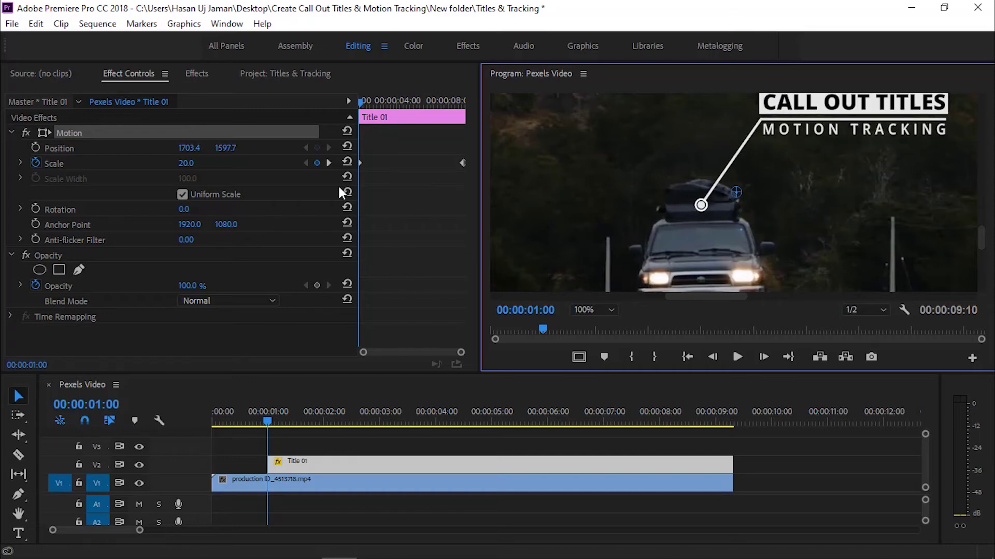
pyautogui.click(34, 148)
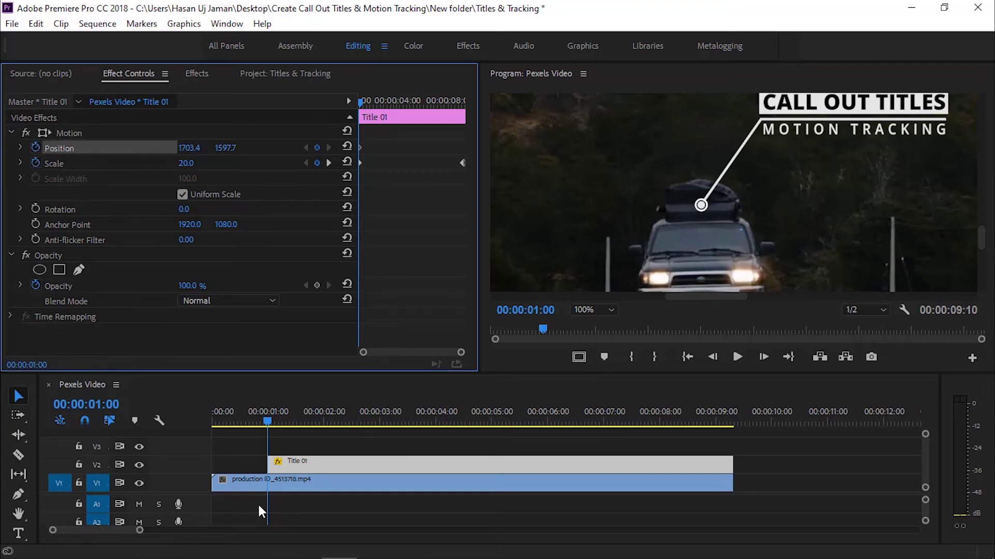
# - Realign the title's circle to the roof luggage every five frames, with Position about 1703, 1593 at 00:00:01:05 and 1703, 1586 at 00:00:01:10
pyautogui.moveTo(139, 531); pyautogui.dragTo(70, 534)
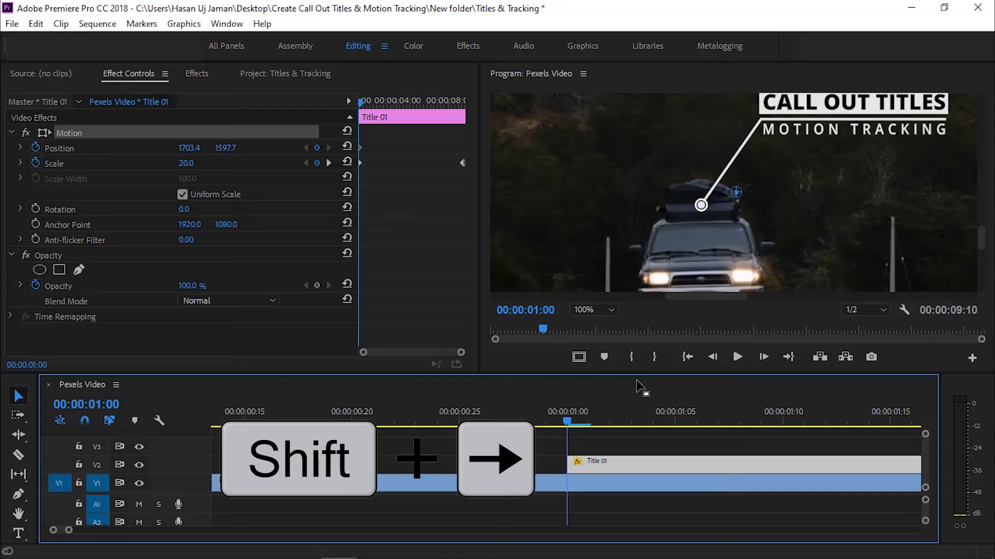
pyautogui.hotkey('shift', 'Right')
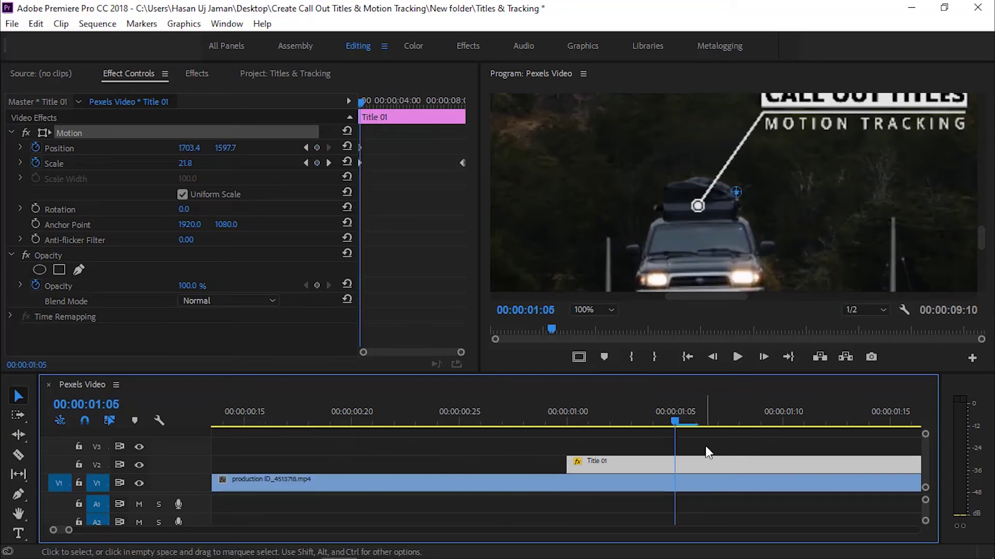
pyautogui.moveTo(697, 207); pyautogui.dragTo(698, 203)
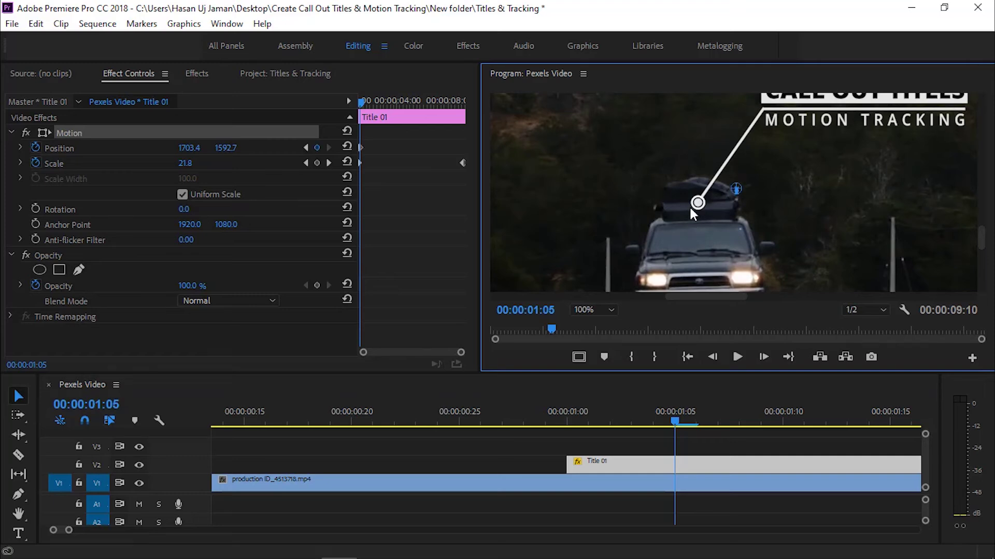
pyautogui.click(691, 395)
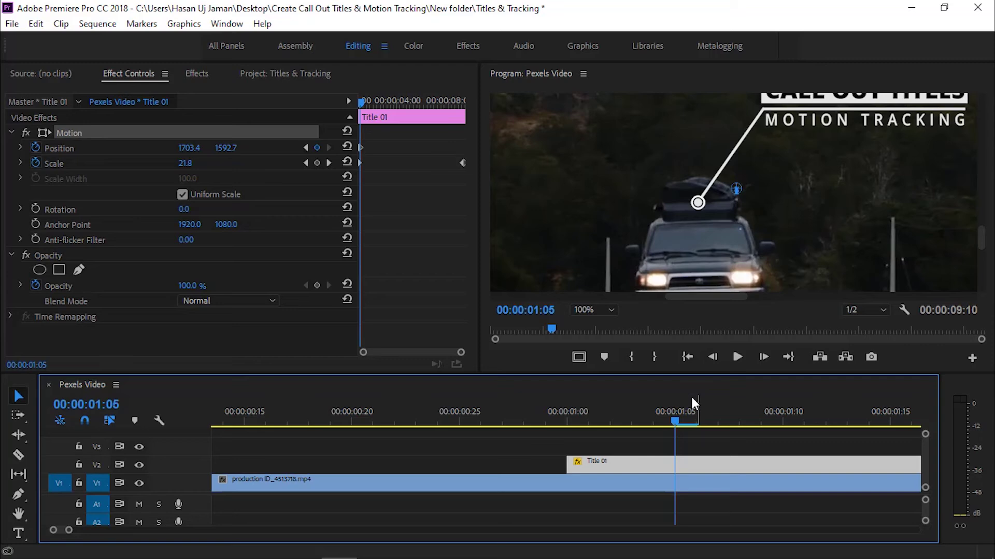
pyautogui.hotkey('shift', 'Right')
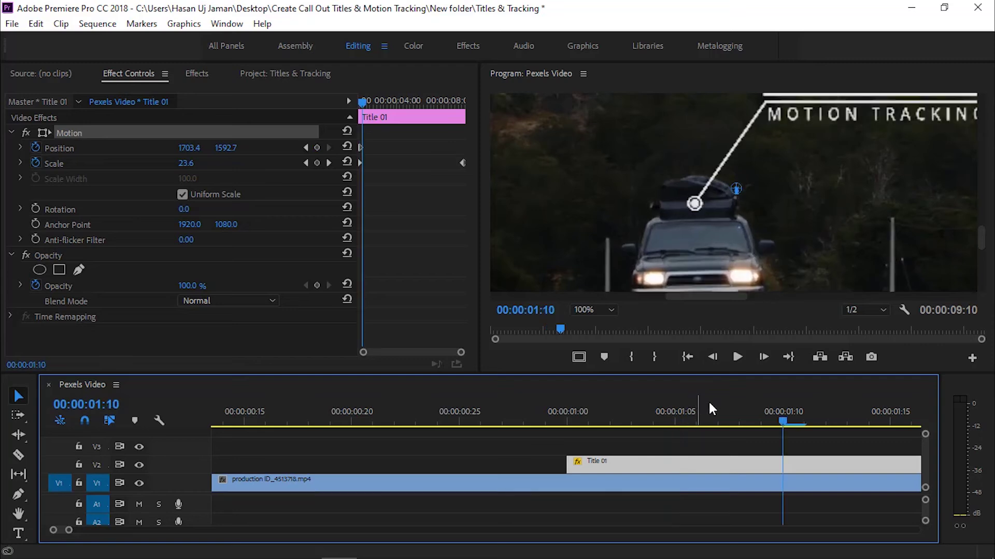
pyautogui.click(694, 204)
pyautogui.moveTo(694, 205); pyautogui.dragTo(694, 199)
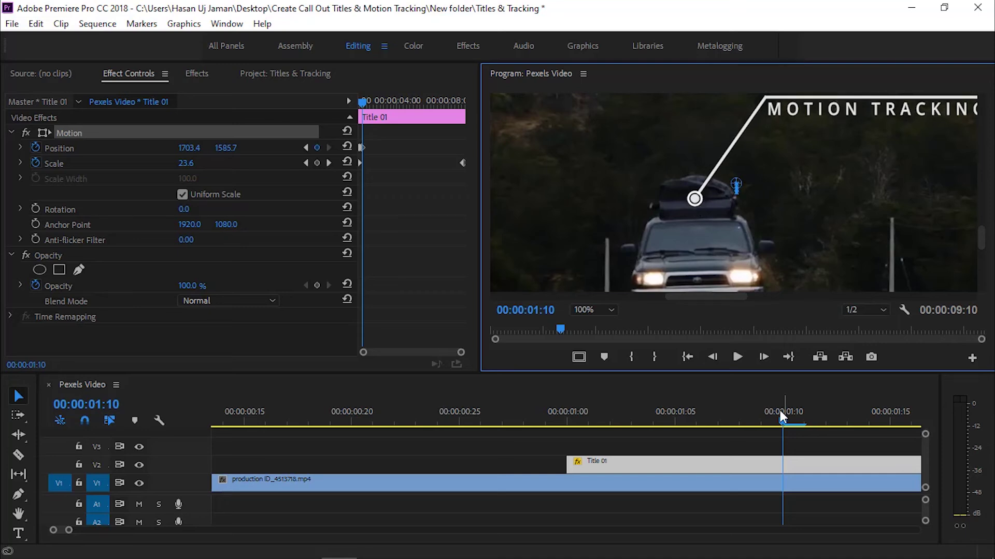
# - Keep the title on the car as it leaves the frame, with Position about 4061, 344 at 00:00:08:15 and 4554, 102 at 00:00:08:20
pyautogui.press('space')
pyautogui.click(684, 415)
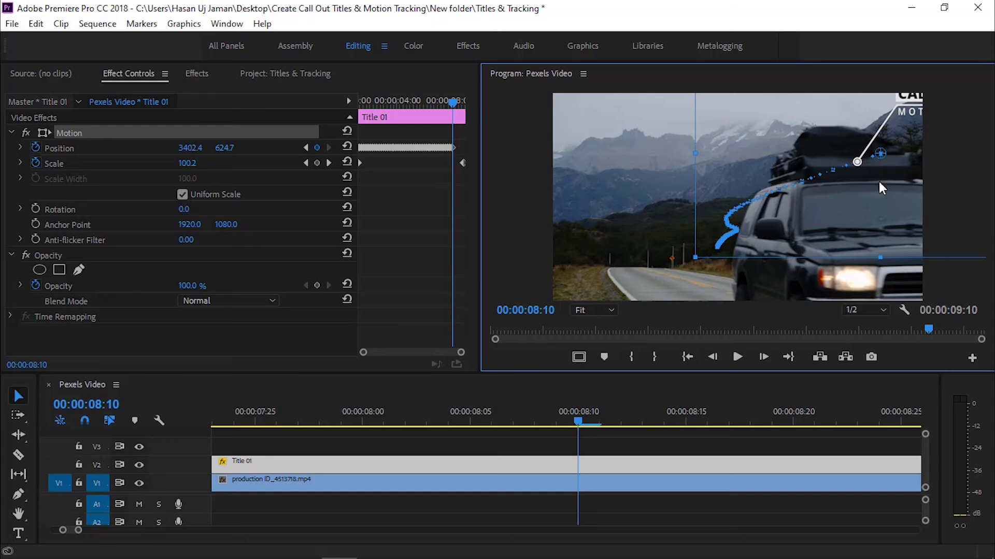
pyautogui.hotkey('shift', 'Right')
pyautogui.moveTo(918, 132); pyautogui.dragTo(927, 135)
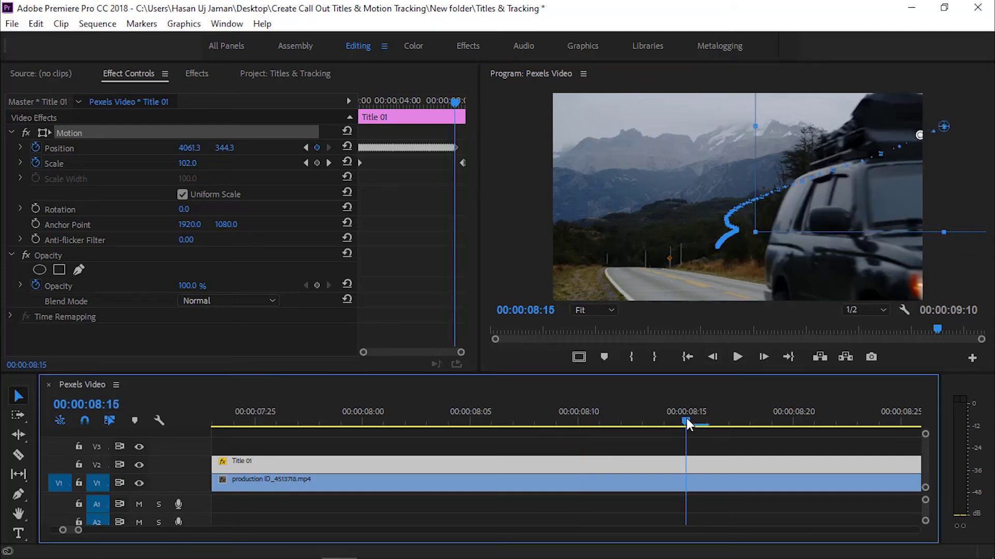
pyautogui.moveTo(686, 422); pyautogui.dragTo(793, 422)
pyautogui.moveTo(927, 135); pyautogui.dragTo(974, 112)
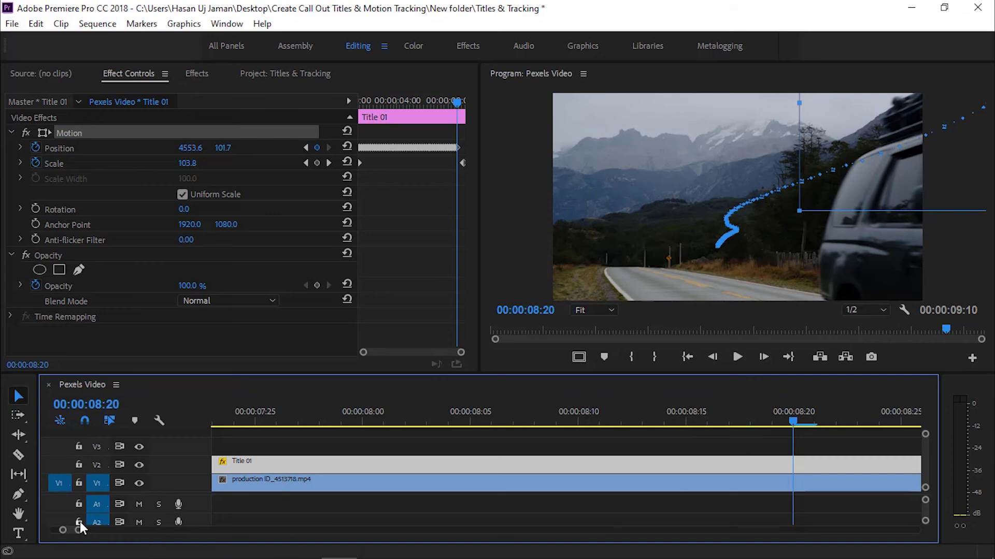
# - Play the sequence from the start to review how the title follows the car
pyautogui.moveTo(78, 531); pyautogui.dragTo(110, 533)
pyautogui.scroll(2, 104, 531)
pyautogui.click(257, 422)
pyautogui.press('Home')
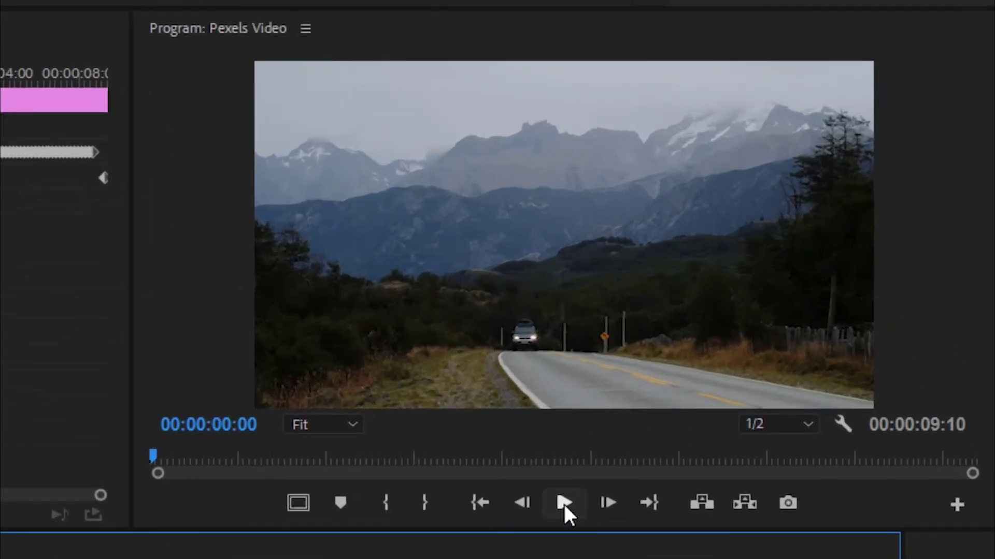
pyautogui.click(564, 505)
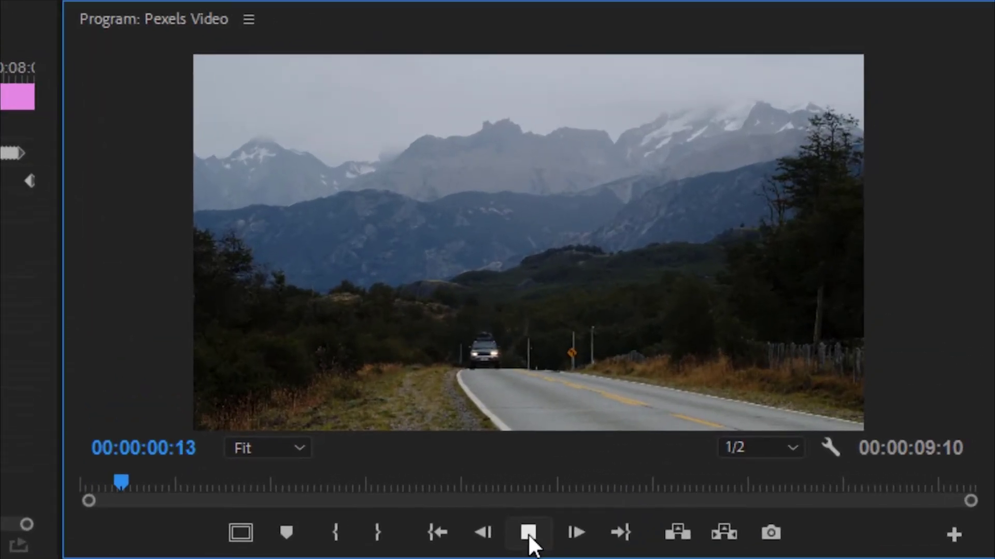